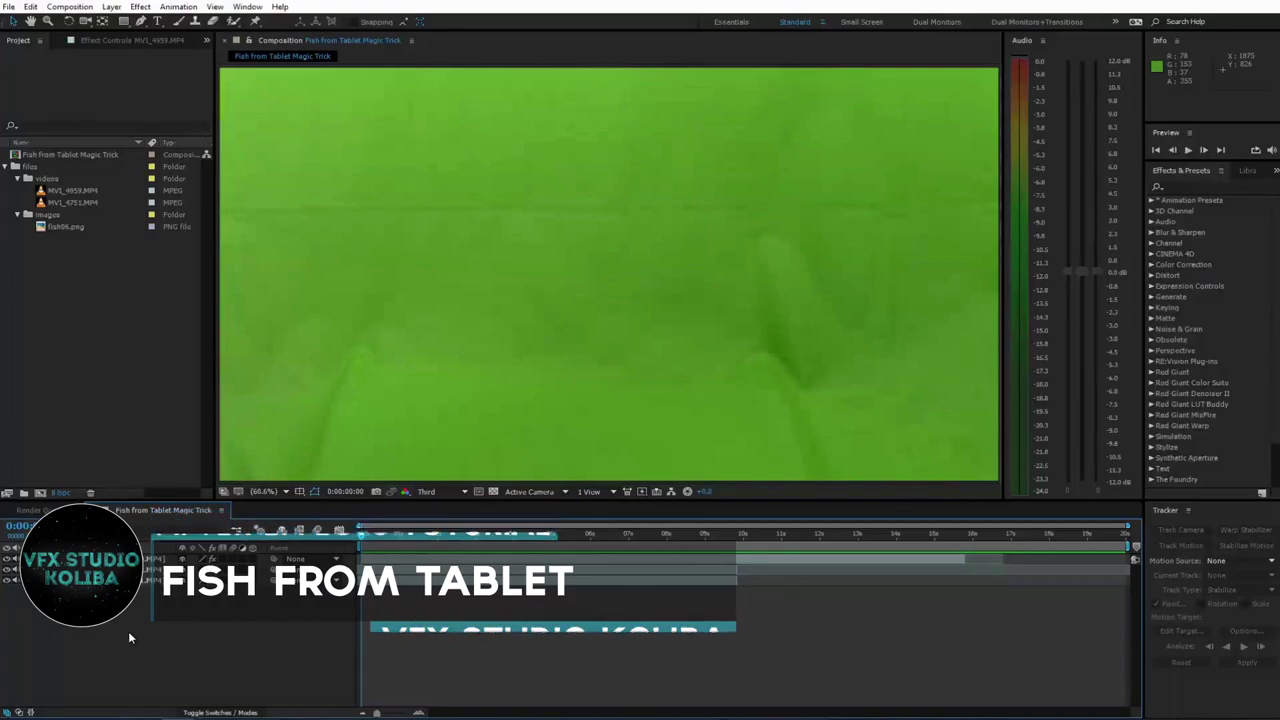
- Key out MVI_4959's green with Color Key at tolerance 39 plus Linear Color Key at 2.0% softness
left_click_drag(362, 533, 703, 541)
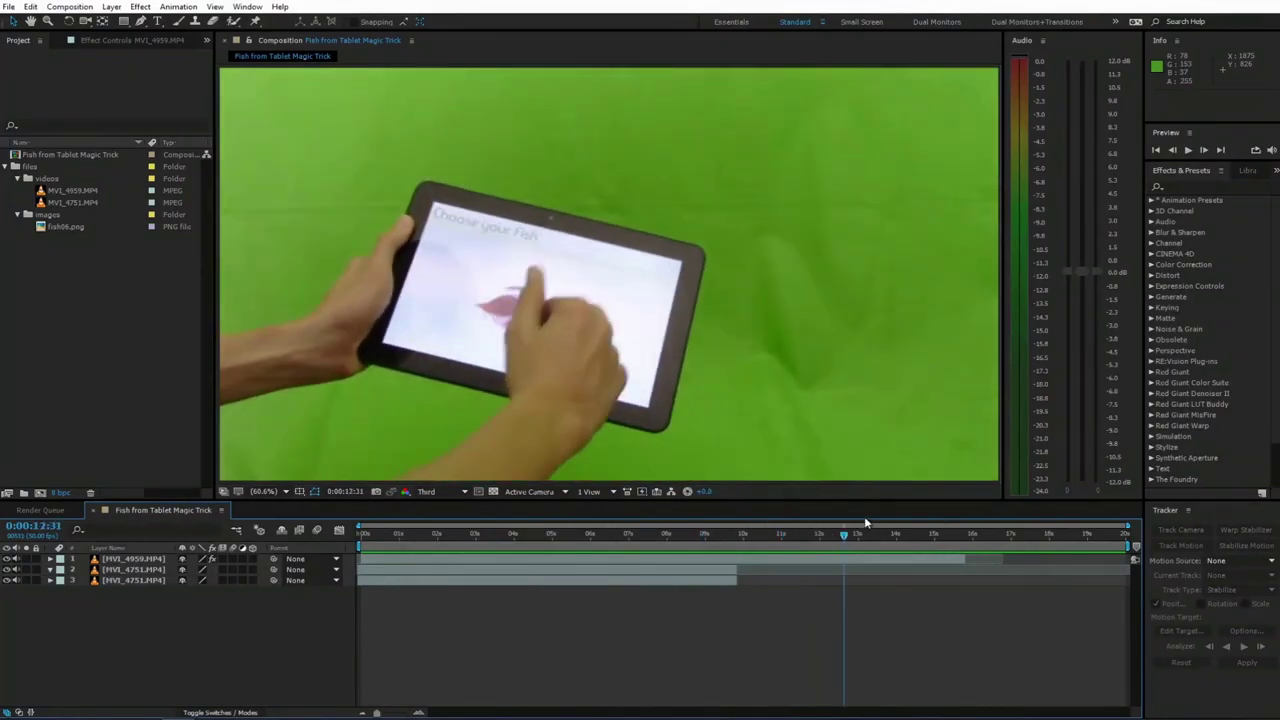
left_click_drag(703, 541, 865, 536)
left_click_drag(375, 533, 404, 535)
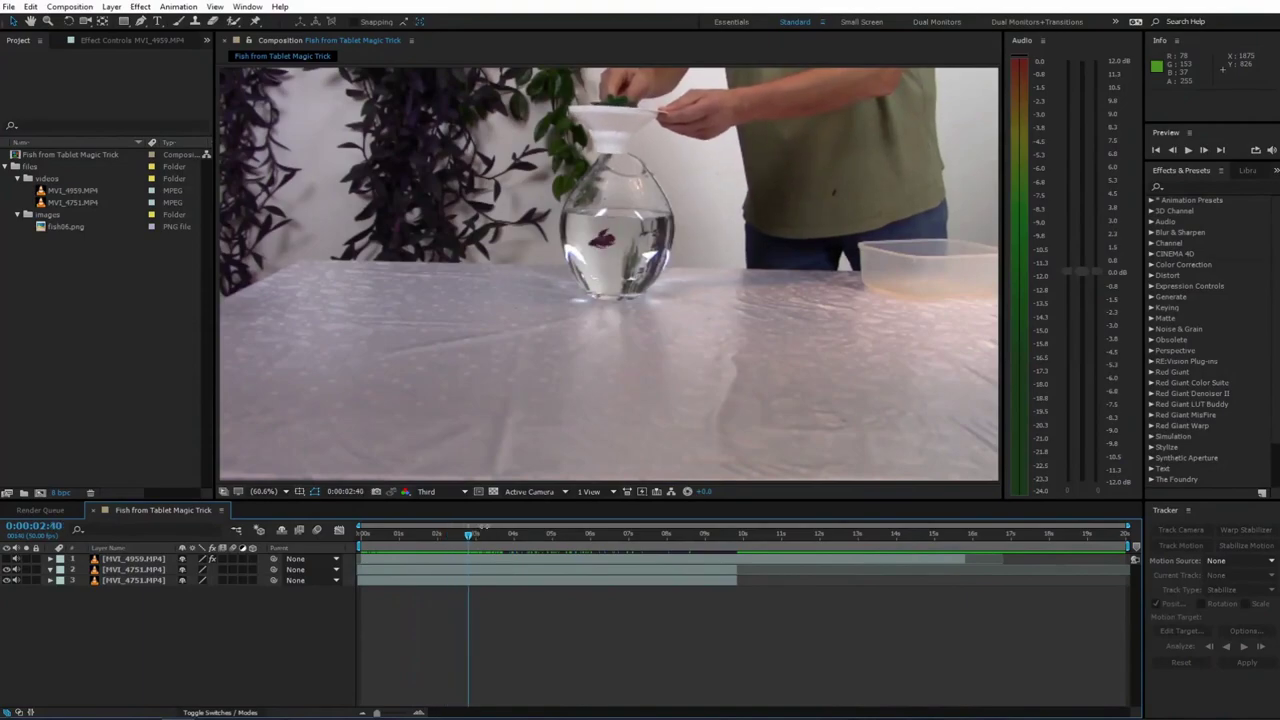
left_click(14, 560)
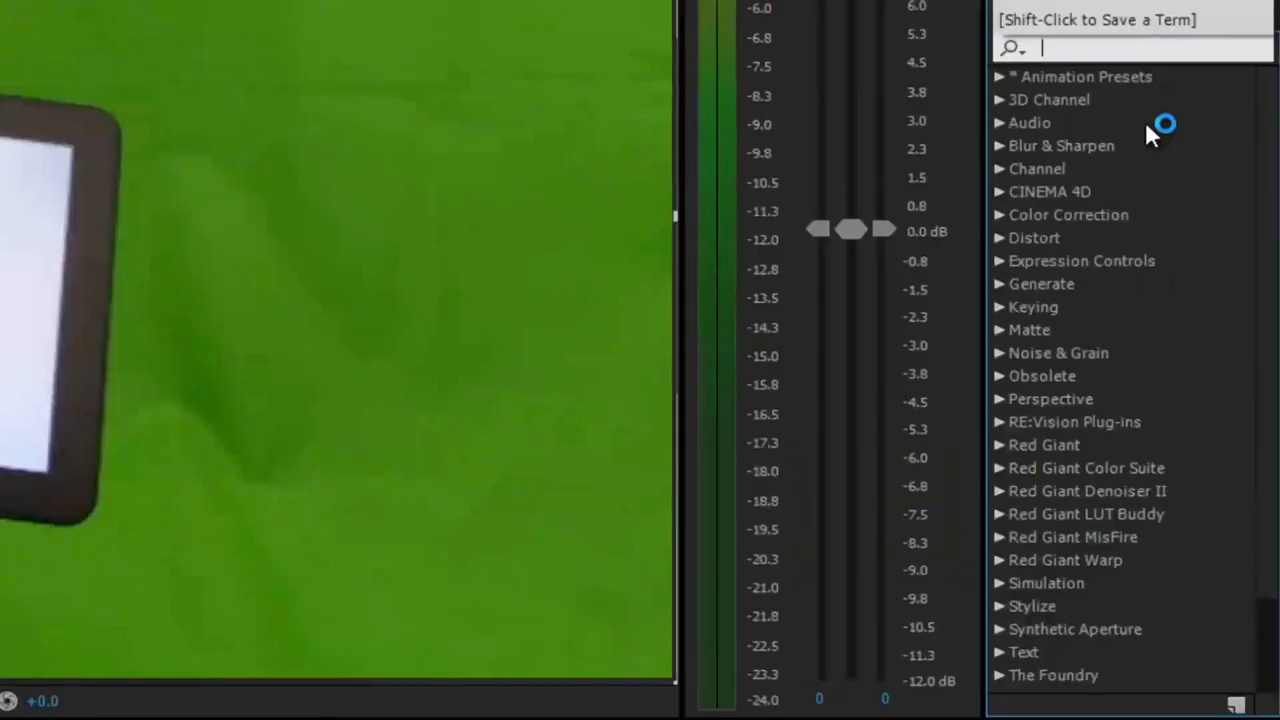
type("key")
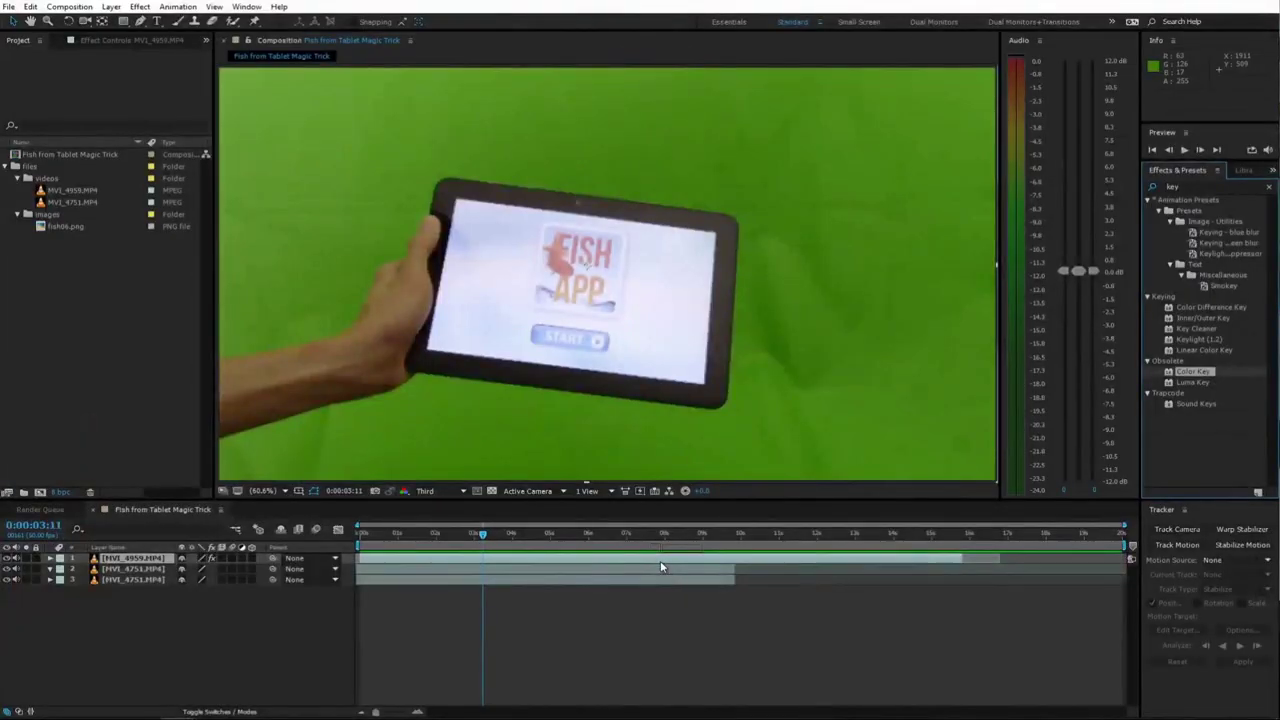
left_click_drag(1056, 450, 400, 400)
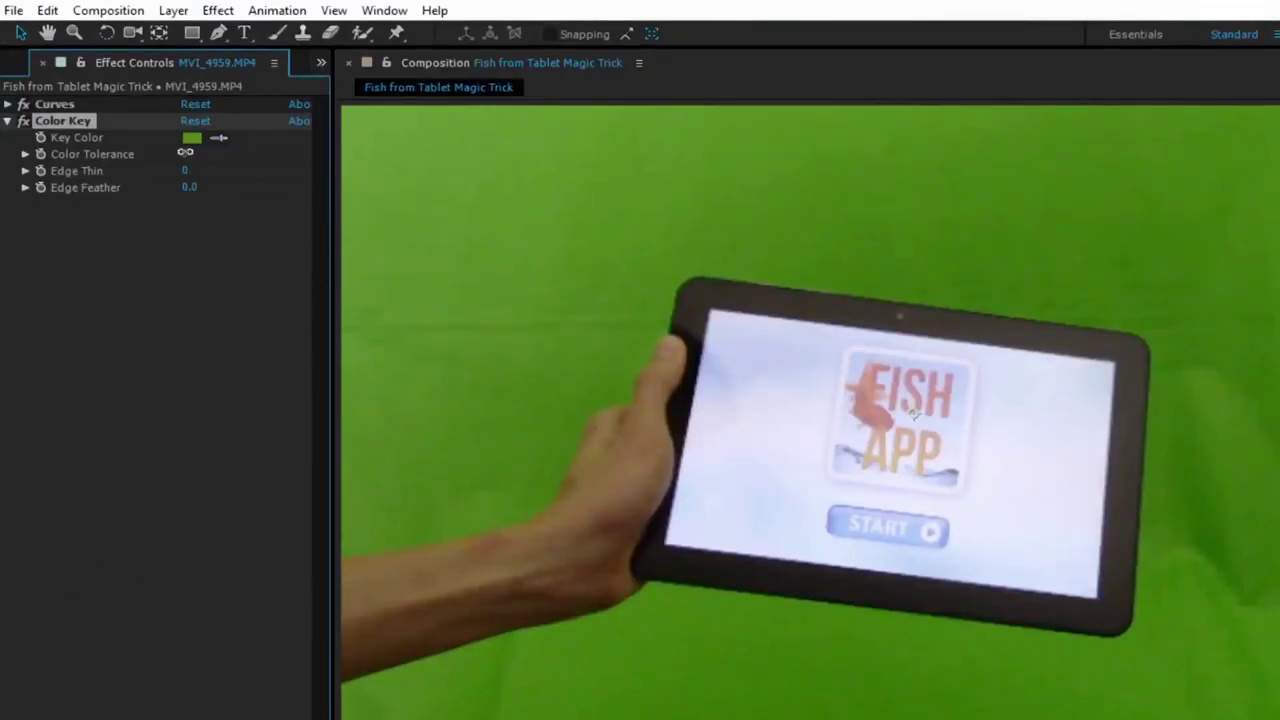
left_click_drag(185, 151, 218, 152)
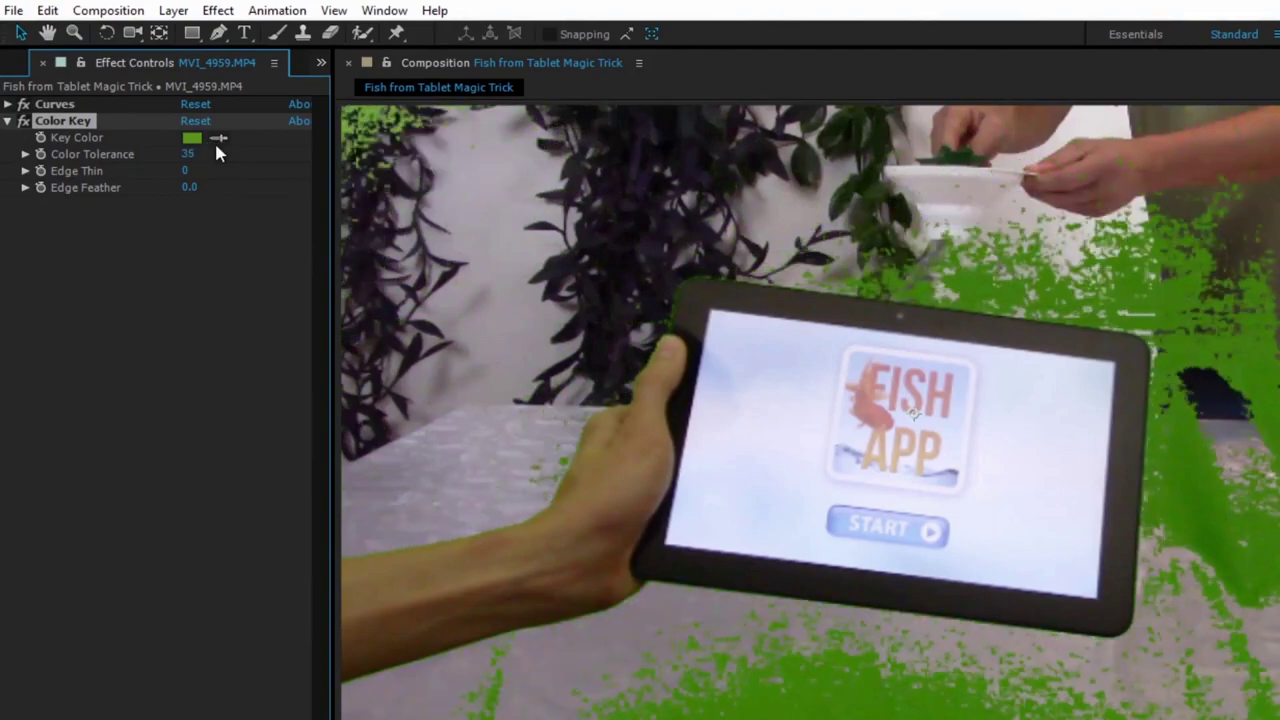
left_click_drag(190, 160, 192, 169)
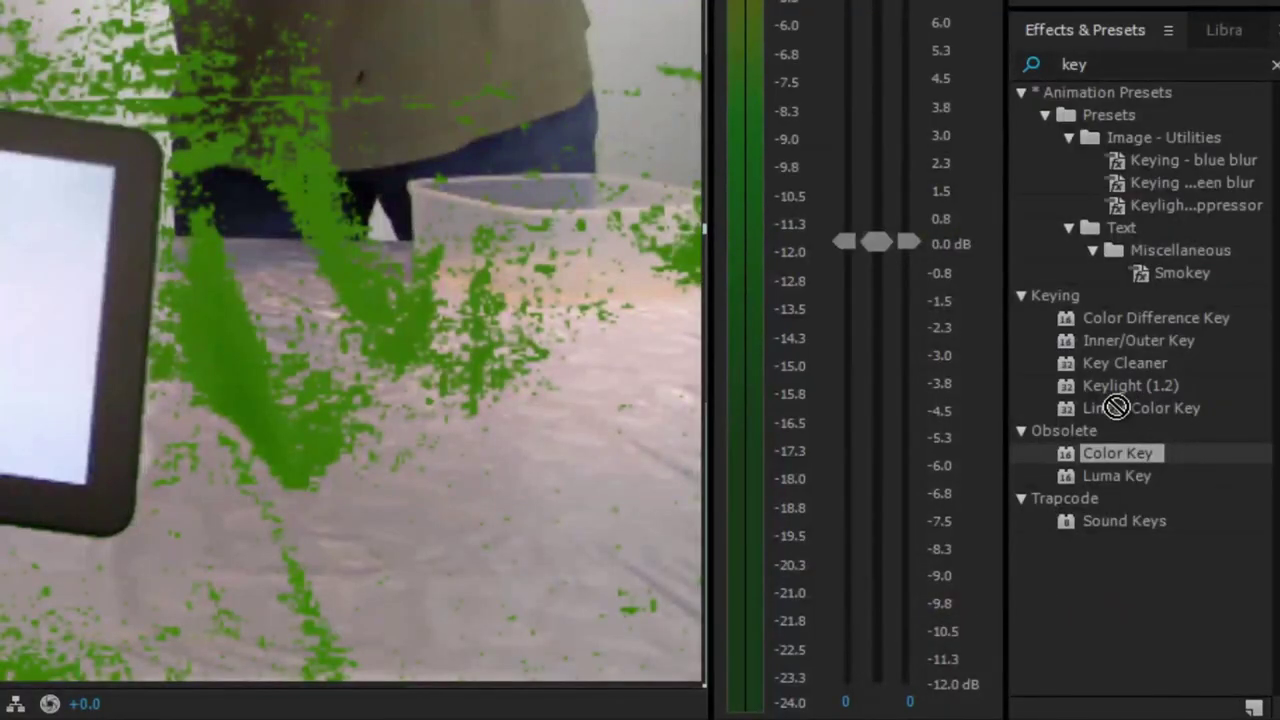
double_click(1115, 407)
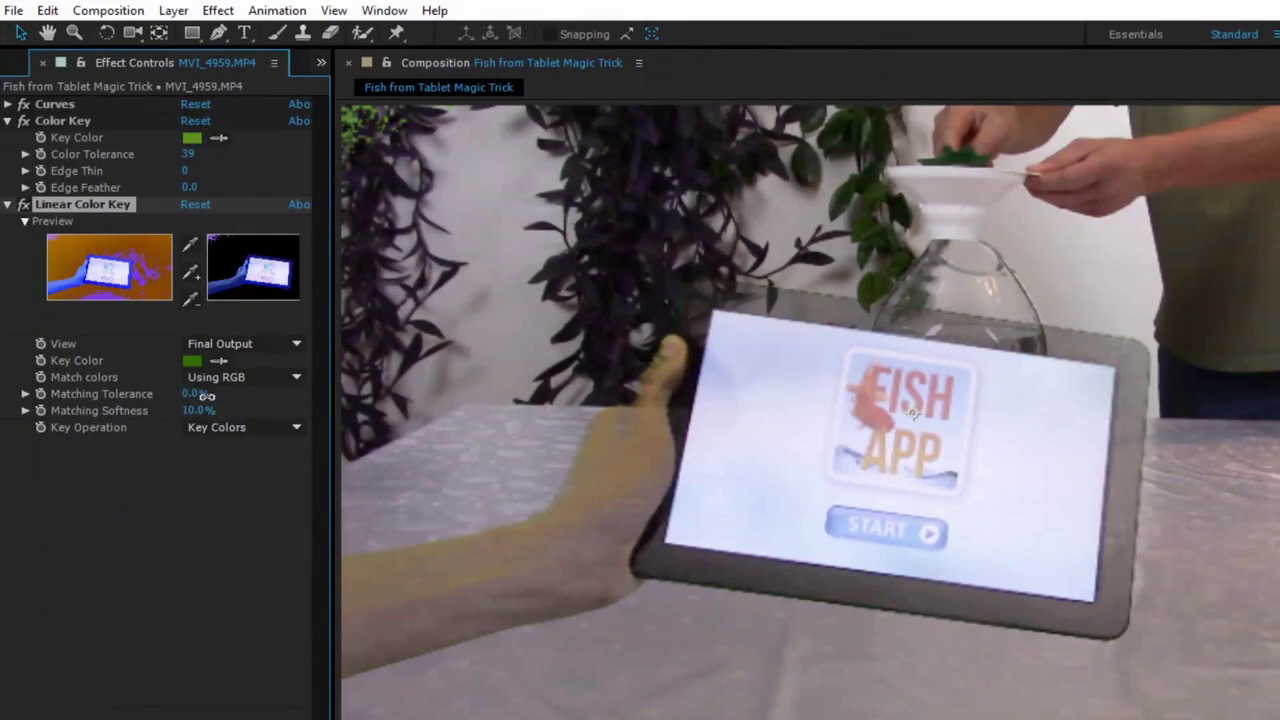
mouse_move(200, 411)
left_mouse_down()
mouse_move(178, 413)
mouse_move(200, 425)
mouse_move(202, 411)
left_mouse_up()
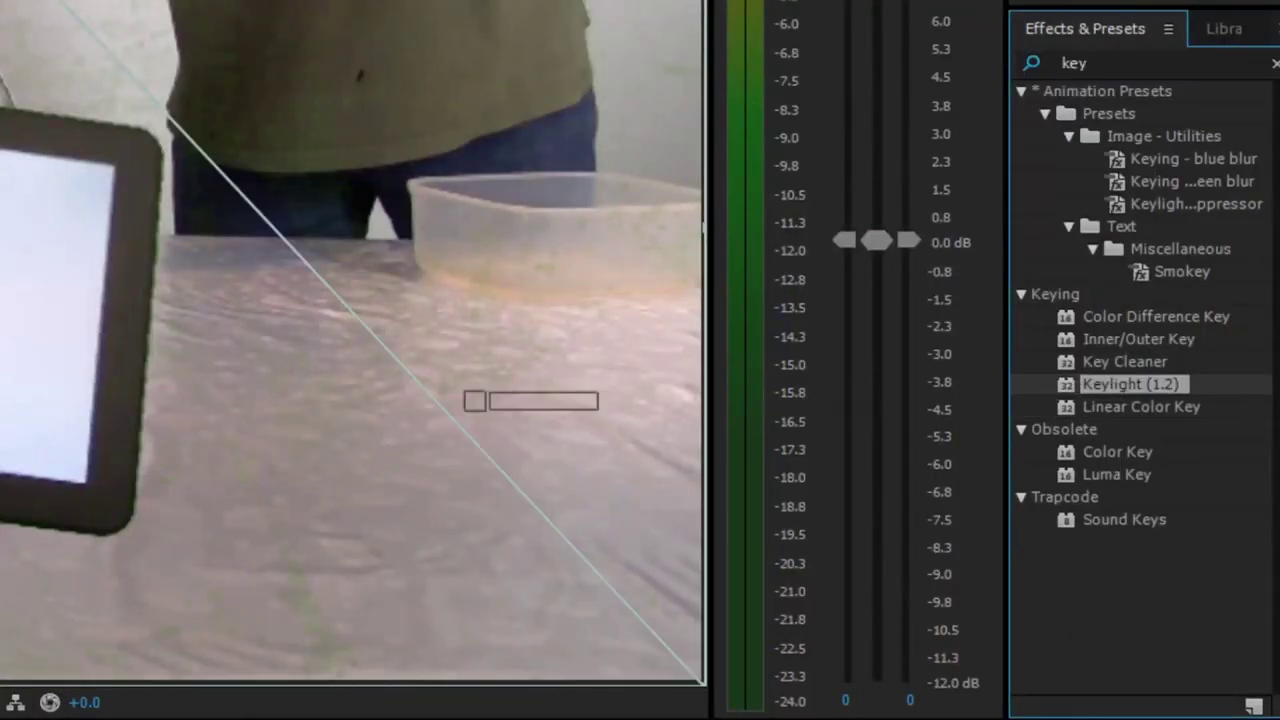
- Apply Keylight (1.2) to the tablet clip and lower Clip White in Screen Matte view, ending on Final Result
left_click_drag(1062, 395, 471, 397)
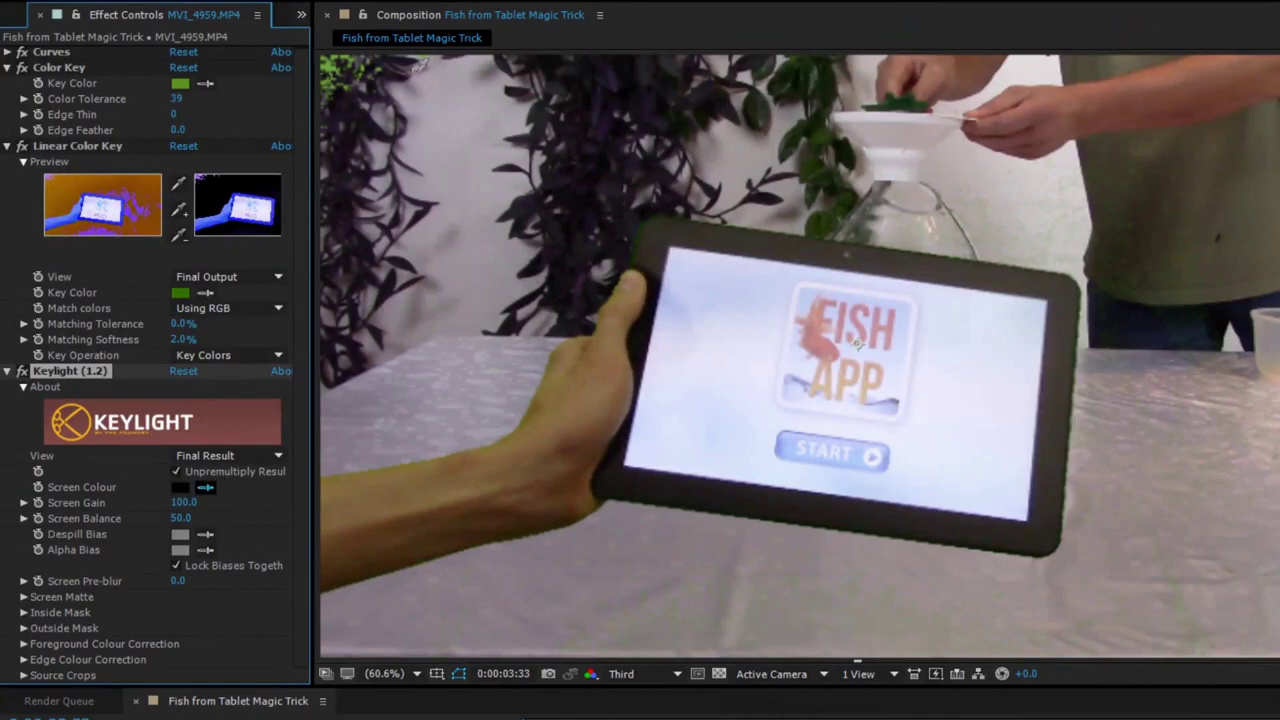
left_click(226, 457)
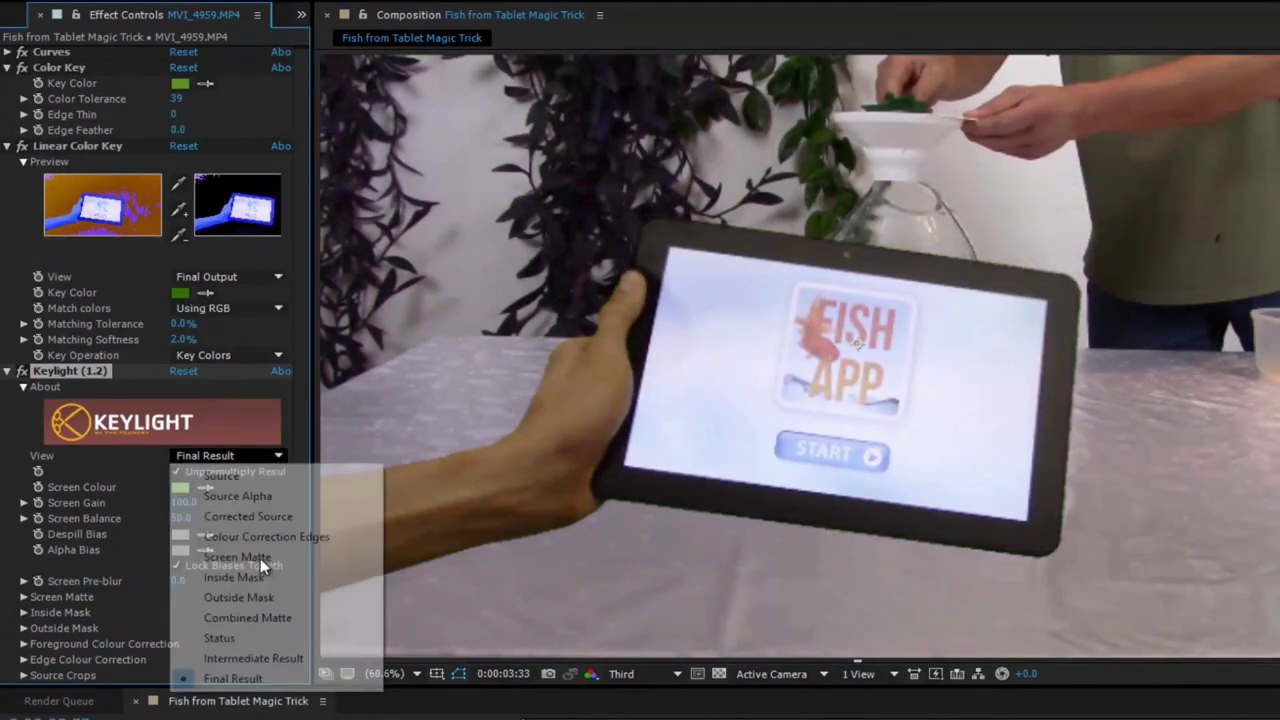
left_click(237, 557)
left_click(23, 596)
scroll(175, 505, "down", 2)
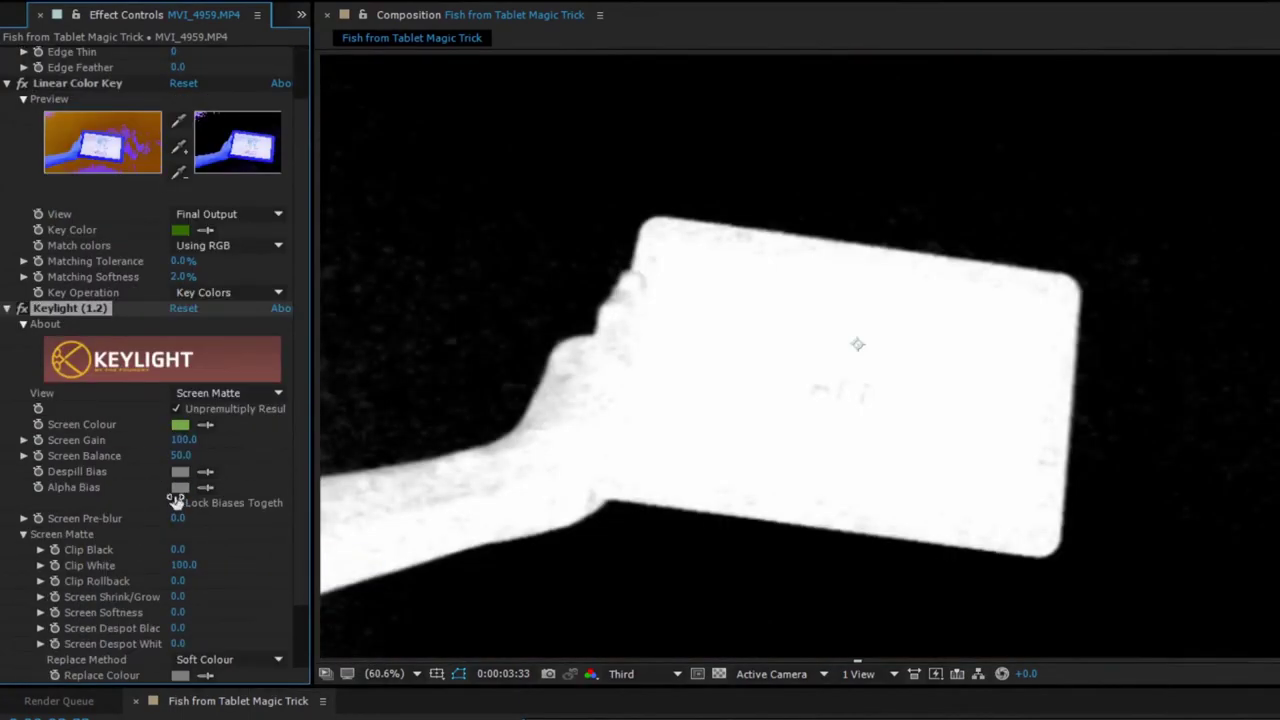
scroll(190, 530, "down", 1)
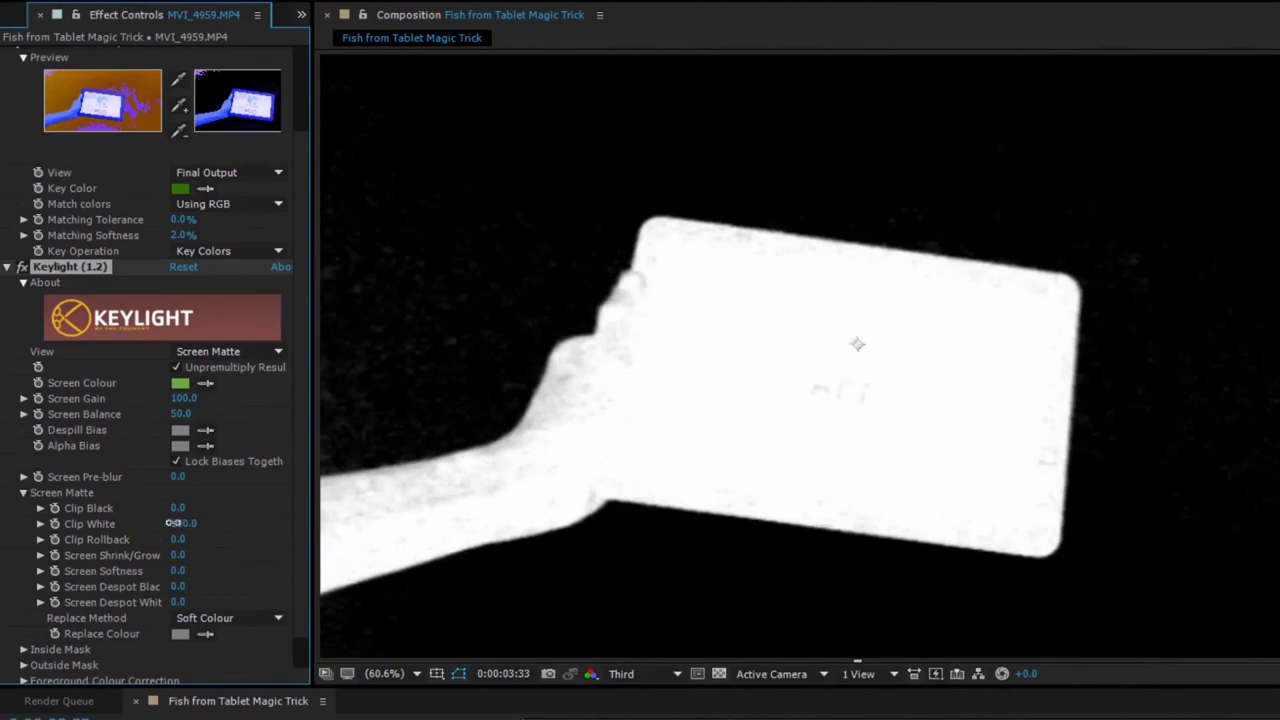
left_click_drag(172, 523, 174, 527)
left_click(228, 351)
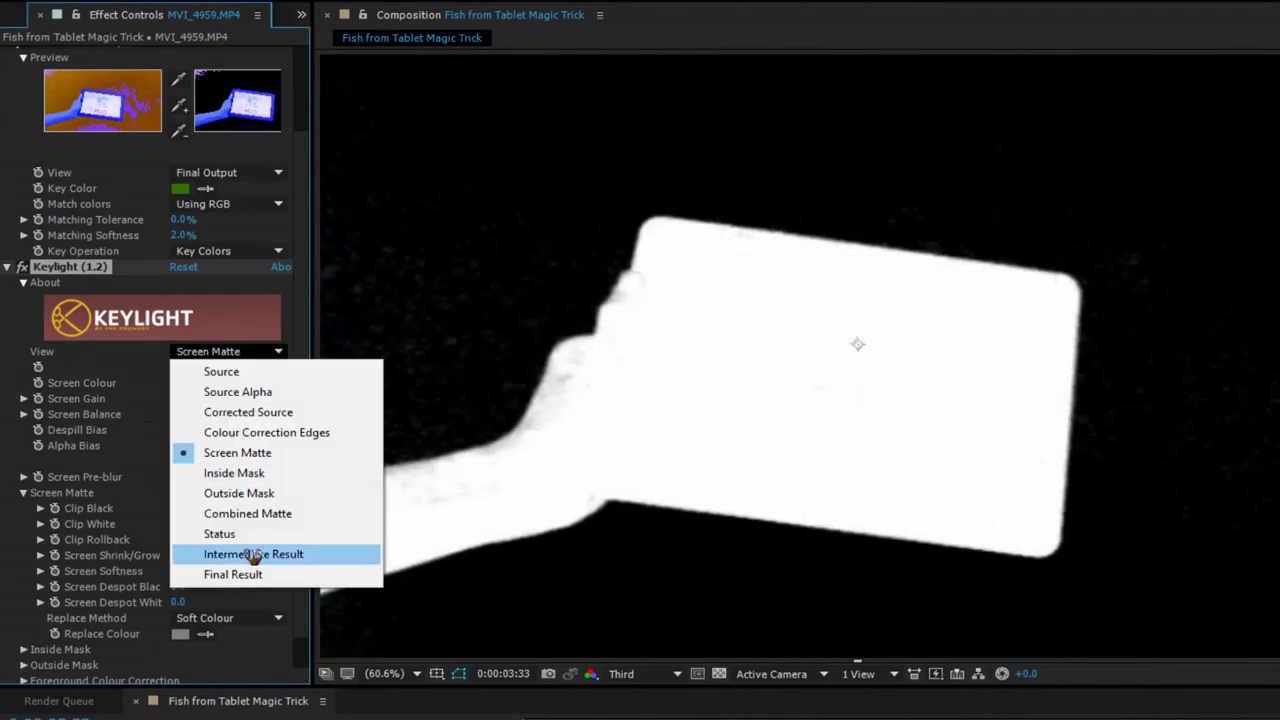
left_click(257, 577)
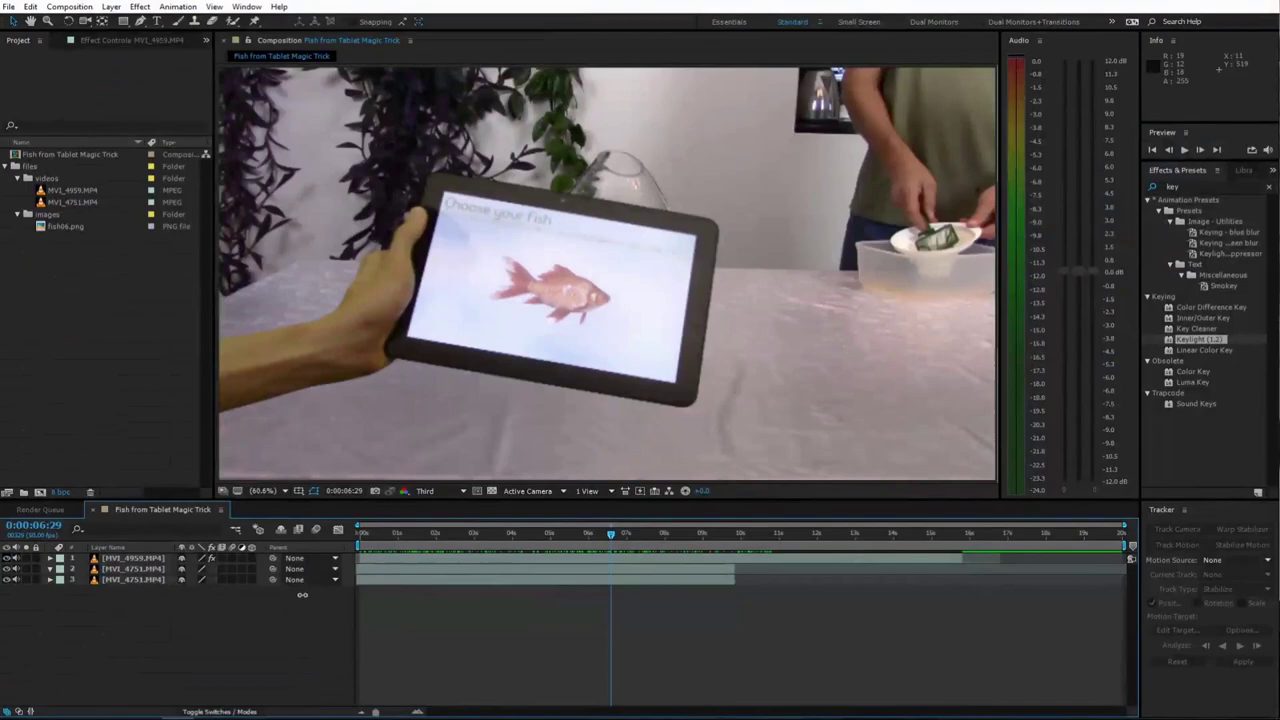
left_click(388, 533)
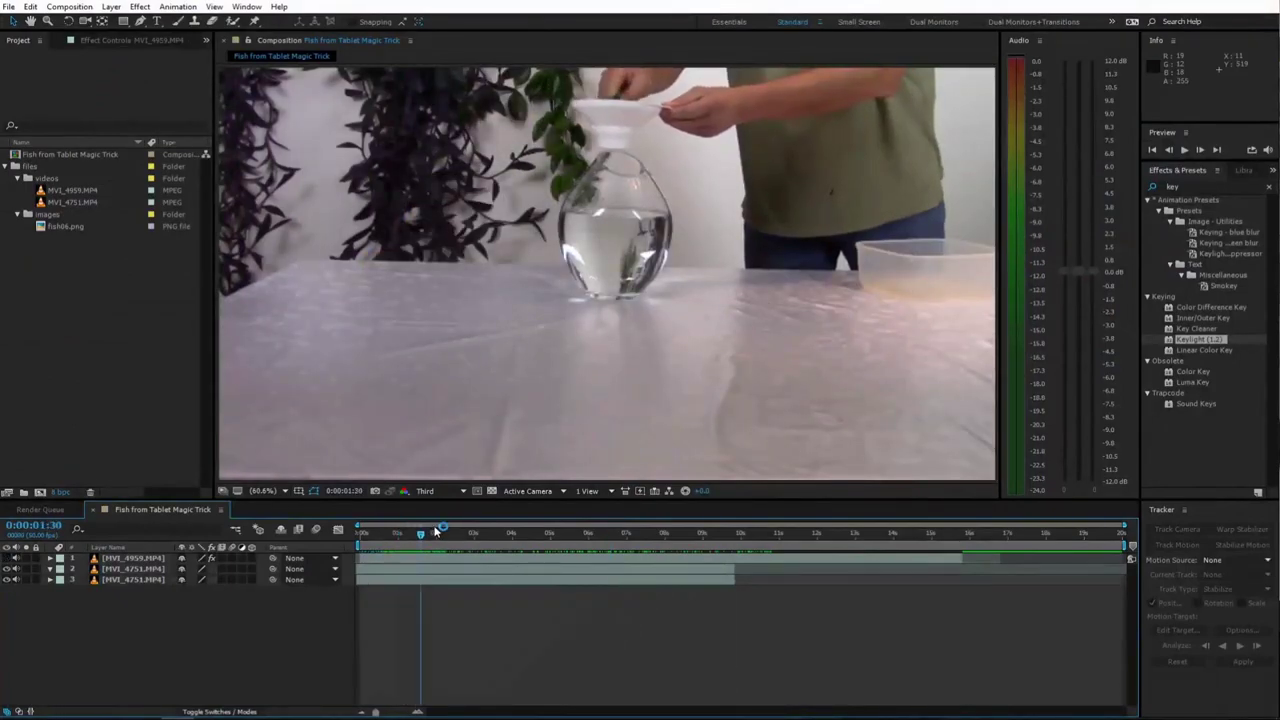
- Select the second vase clip layer and set preview resolution to Full
left_click(475, 347)
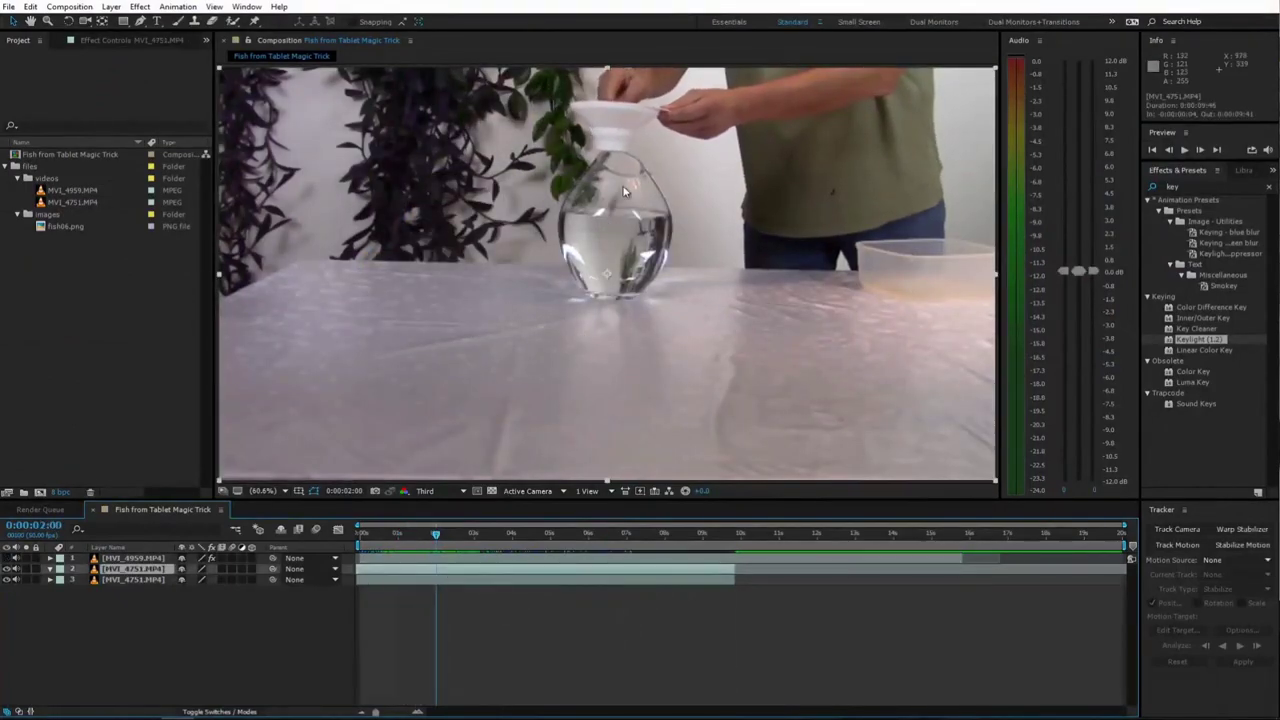
scroll(475, 347, "up", 2)
left_click(428, 491)
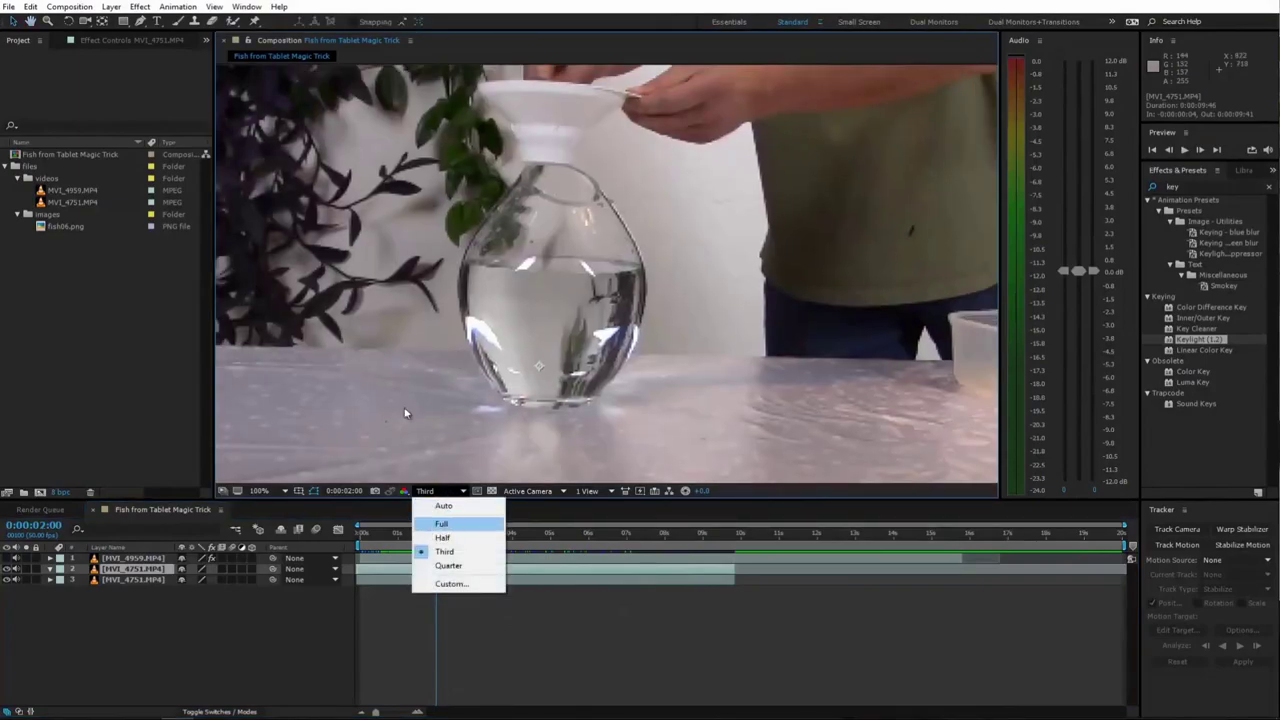
left_click(445, 526)
- Draw a Pen mask around the vase and feather it 28 pixels
left_click(141, 21)
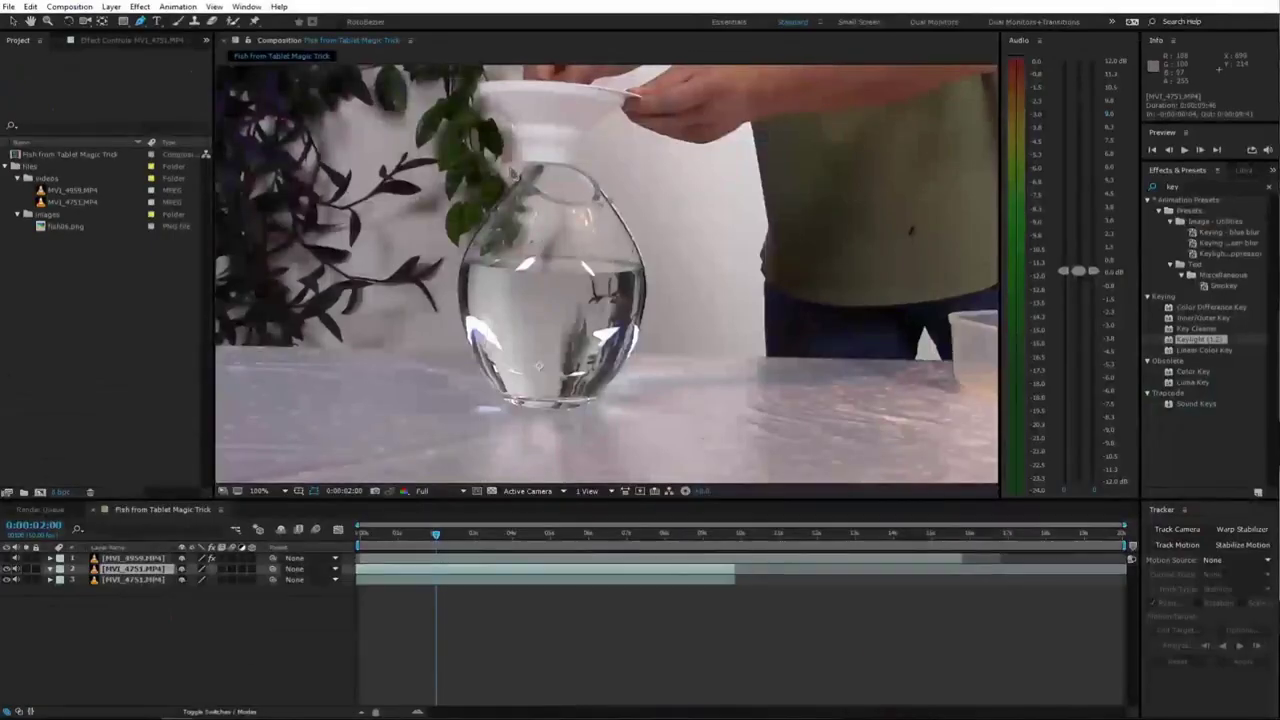
left_click(505, 190)
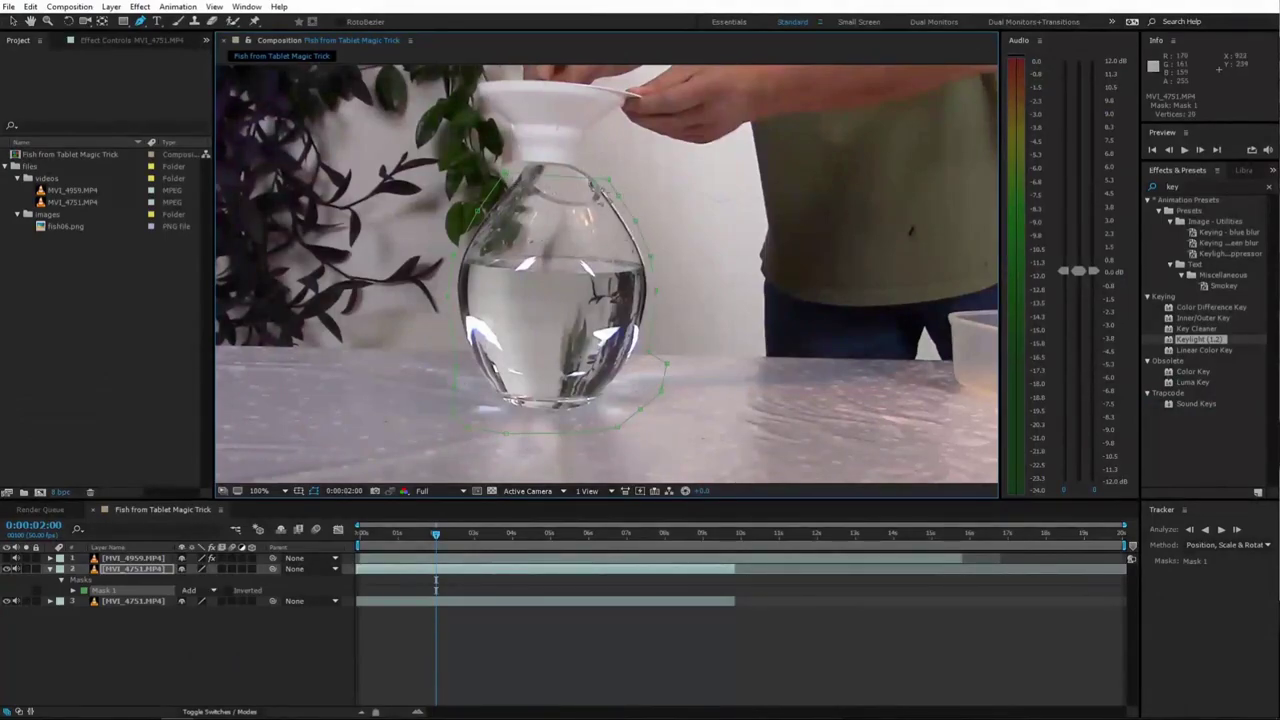
left_click(507, 190)
key("m")
key("m")
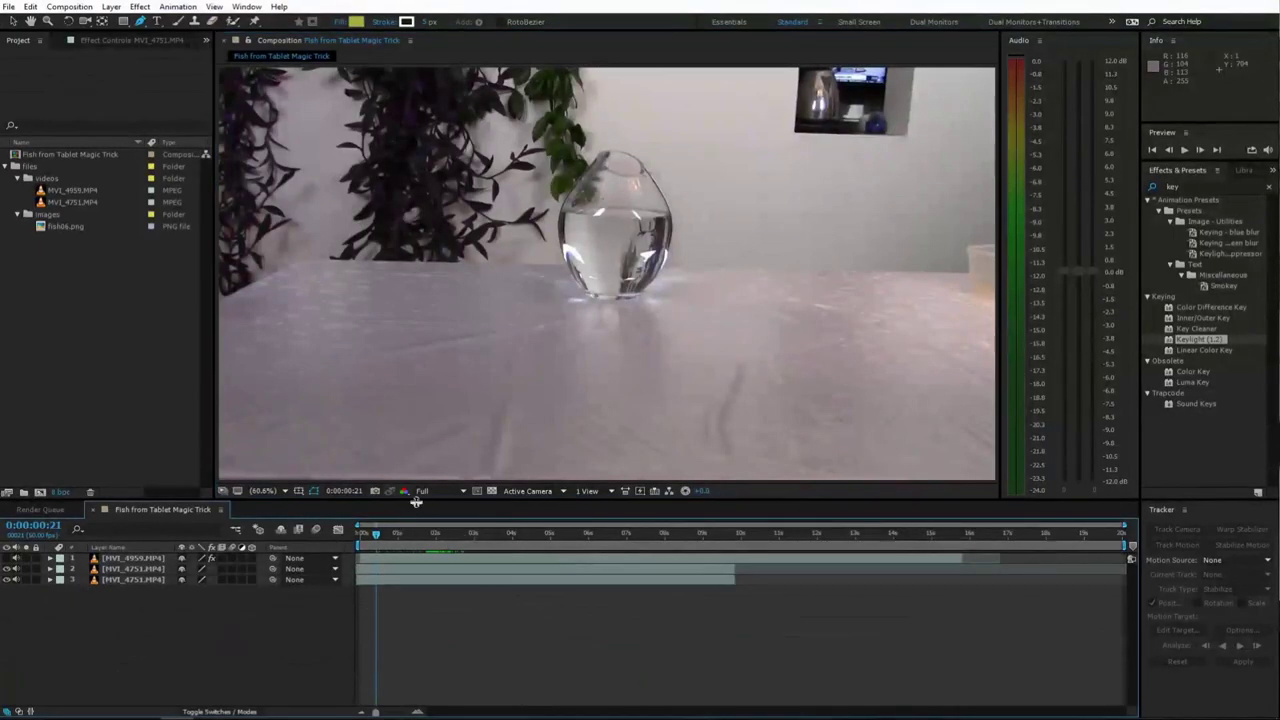
- Return preview resolution to Third and split both vase layers at 0:00:01:45
left_click(430, 490)
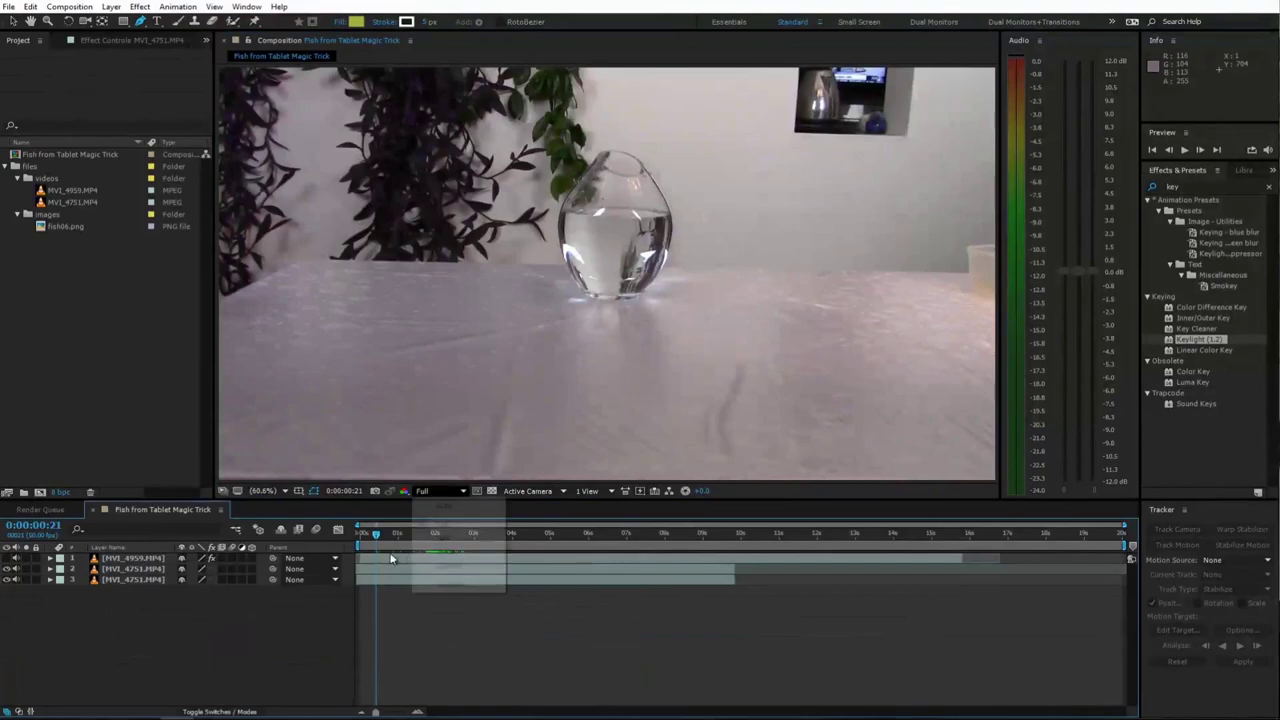
left_click(440, 522)
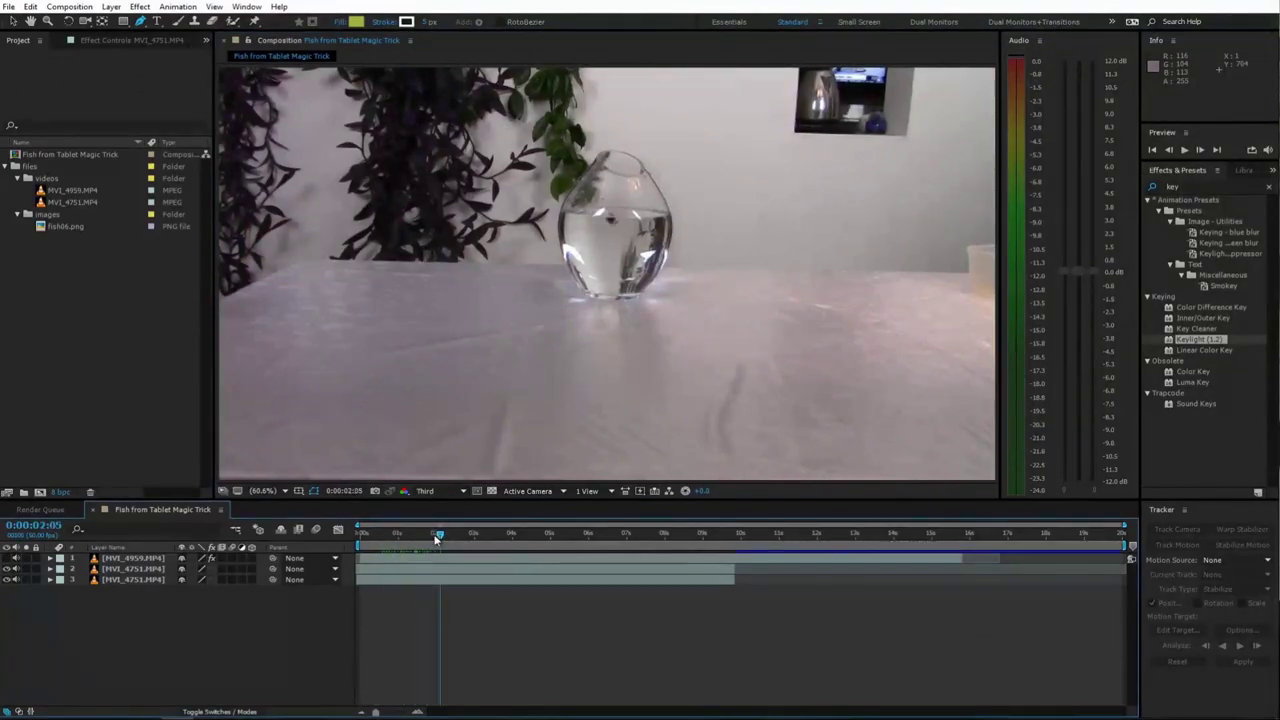
left_click(438, 569)
left_click(440, 580, "shift")
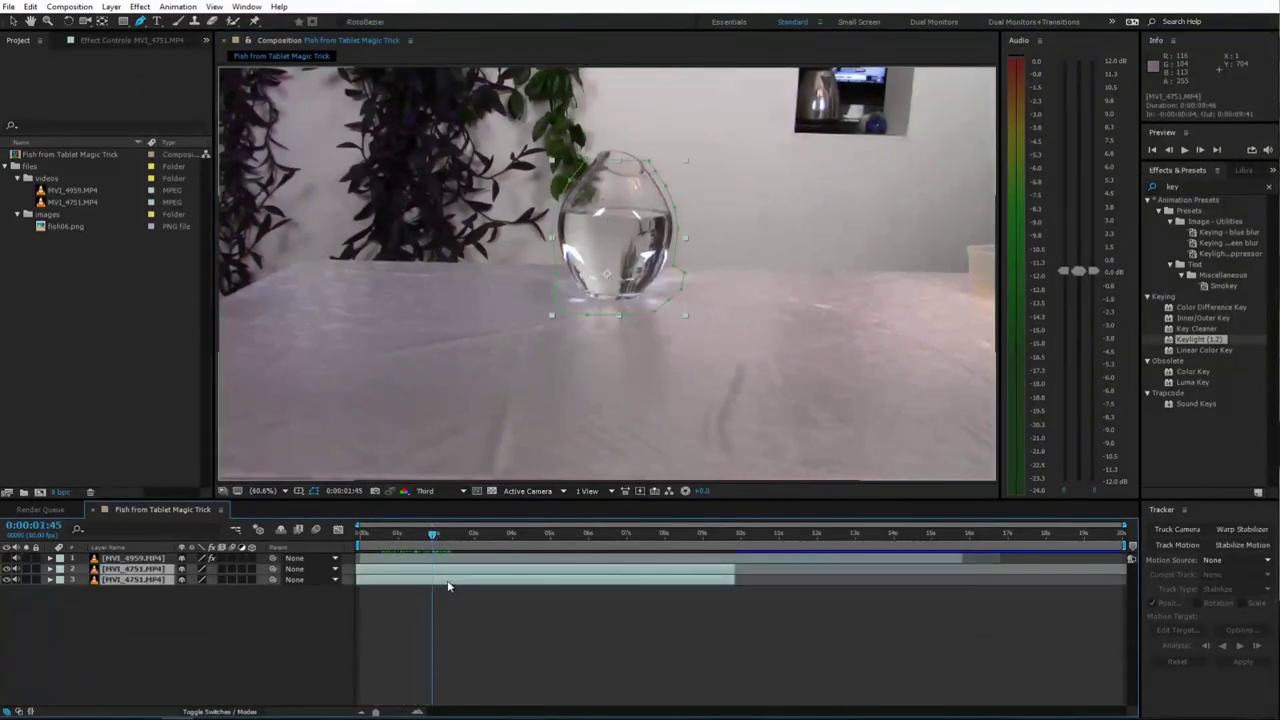
key("ctrl+shift+d")
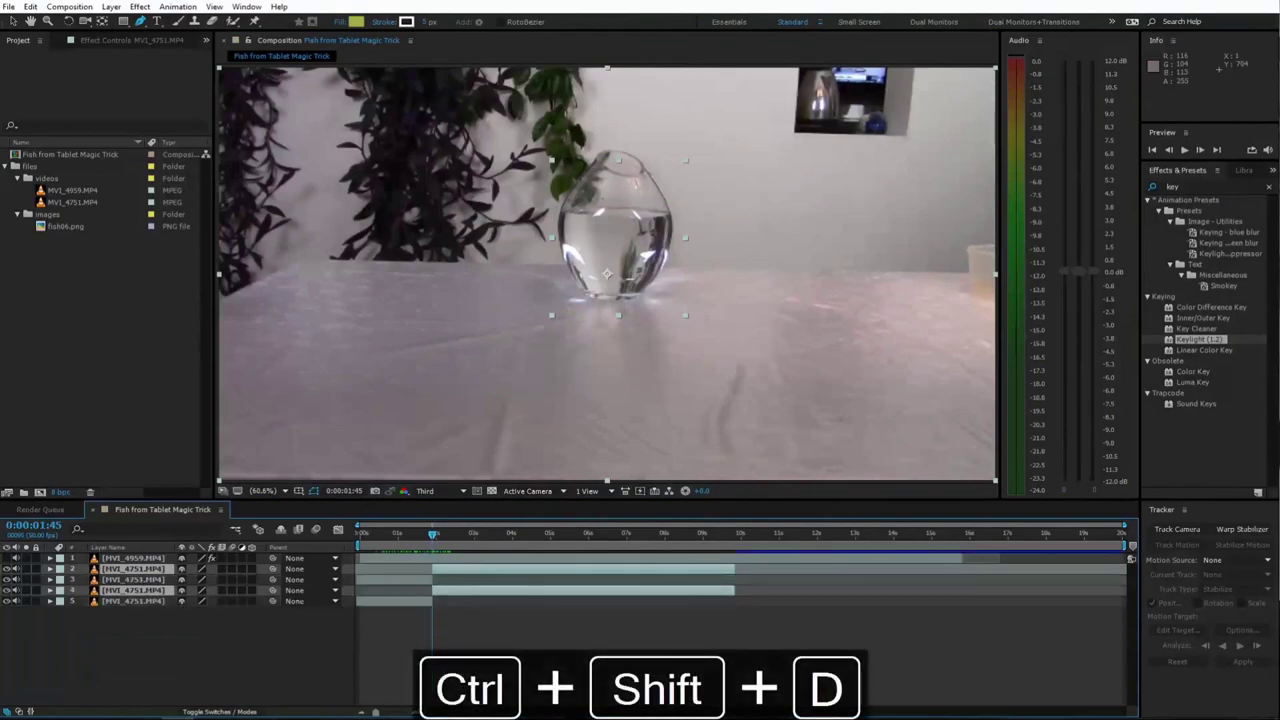
- Time-stretch layers 4 and 5 with a 70 stretch factor
left_click(428, 600)
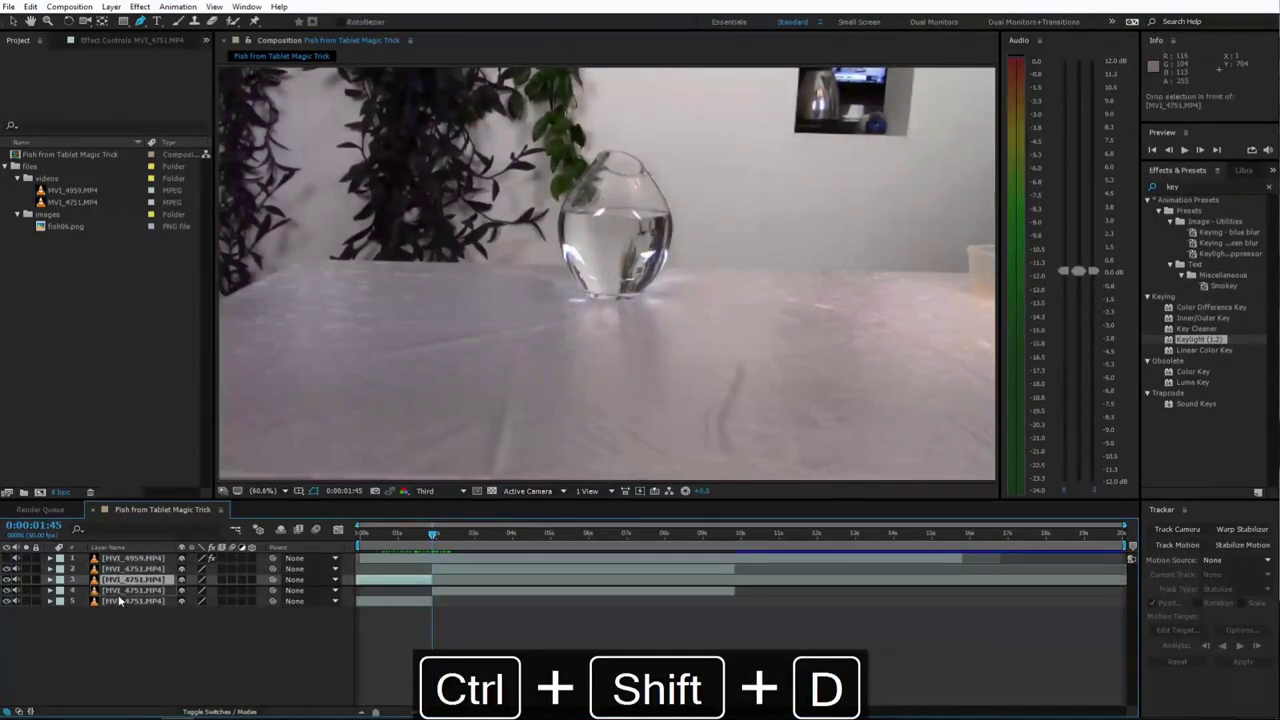
left_click(413, 592)
left_click(413, 600, "shift")
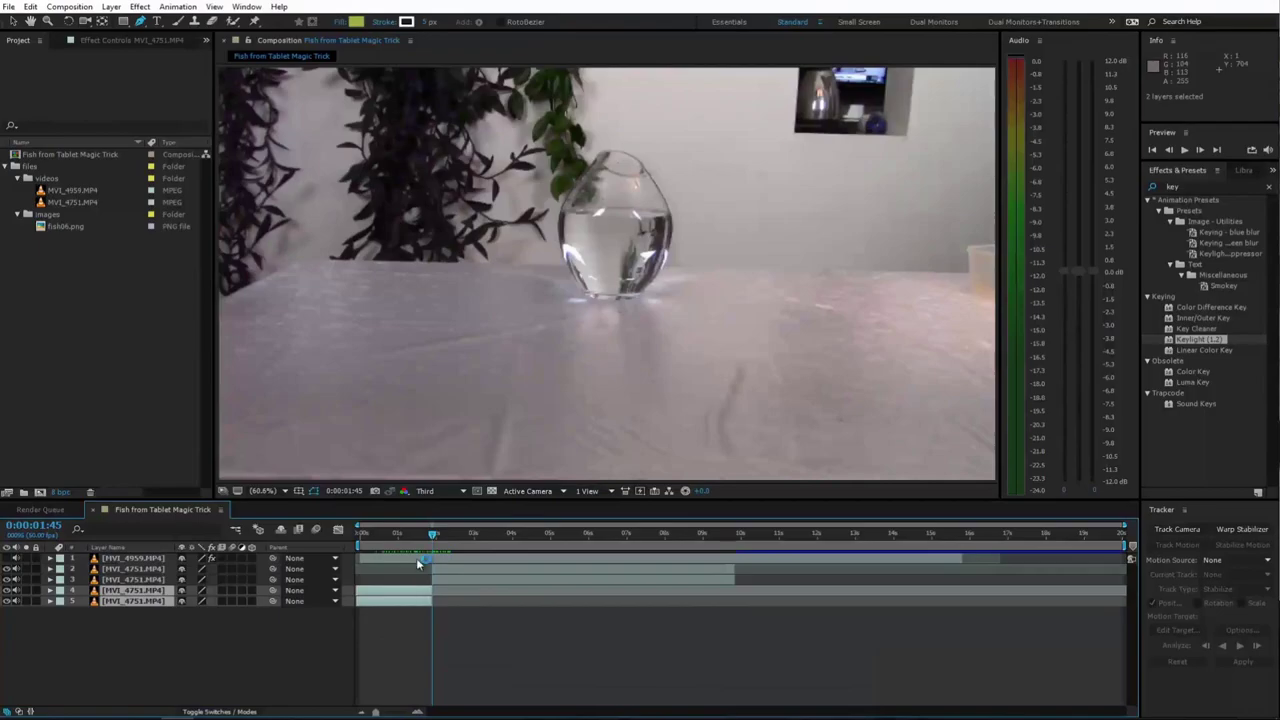
right_click(413, 600)
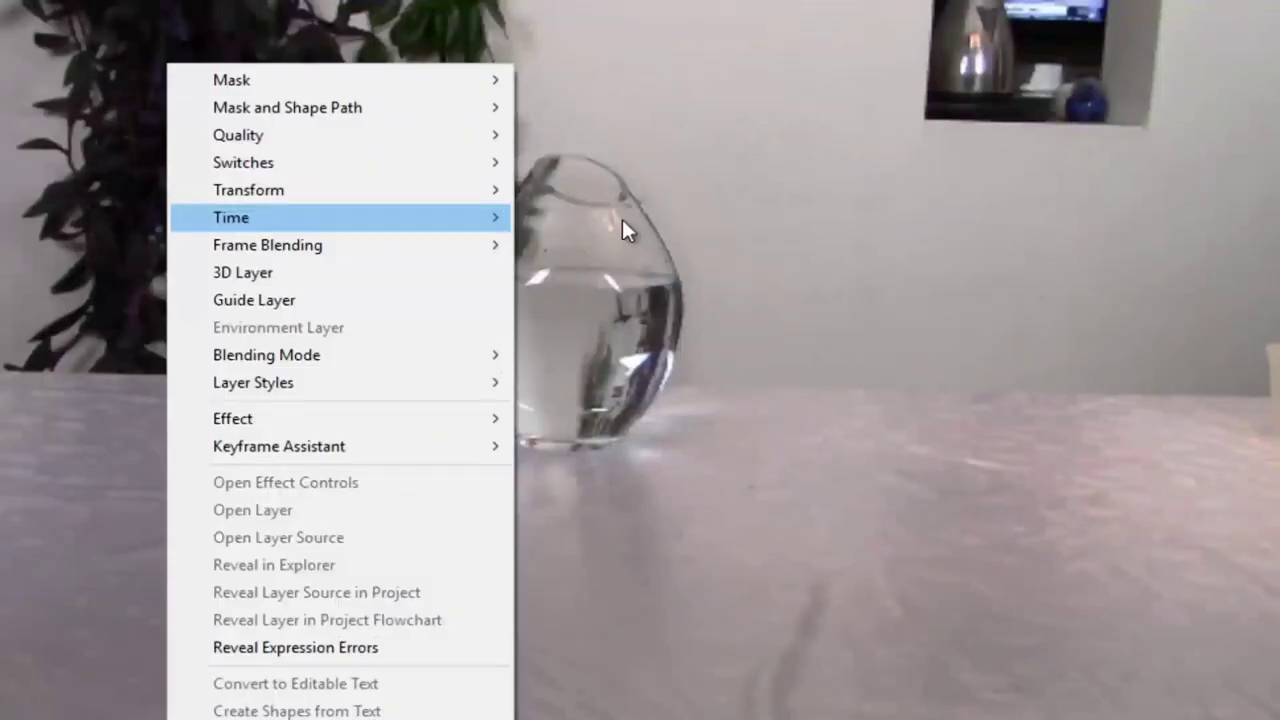
mouse_move(575, 182)
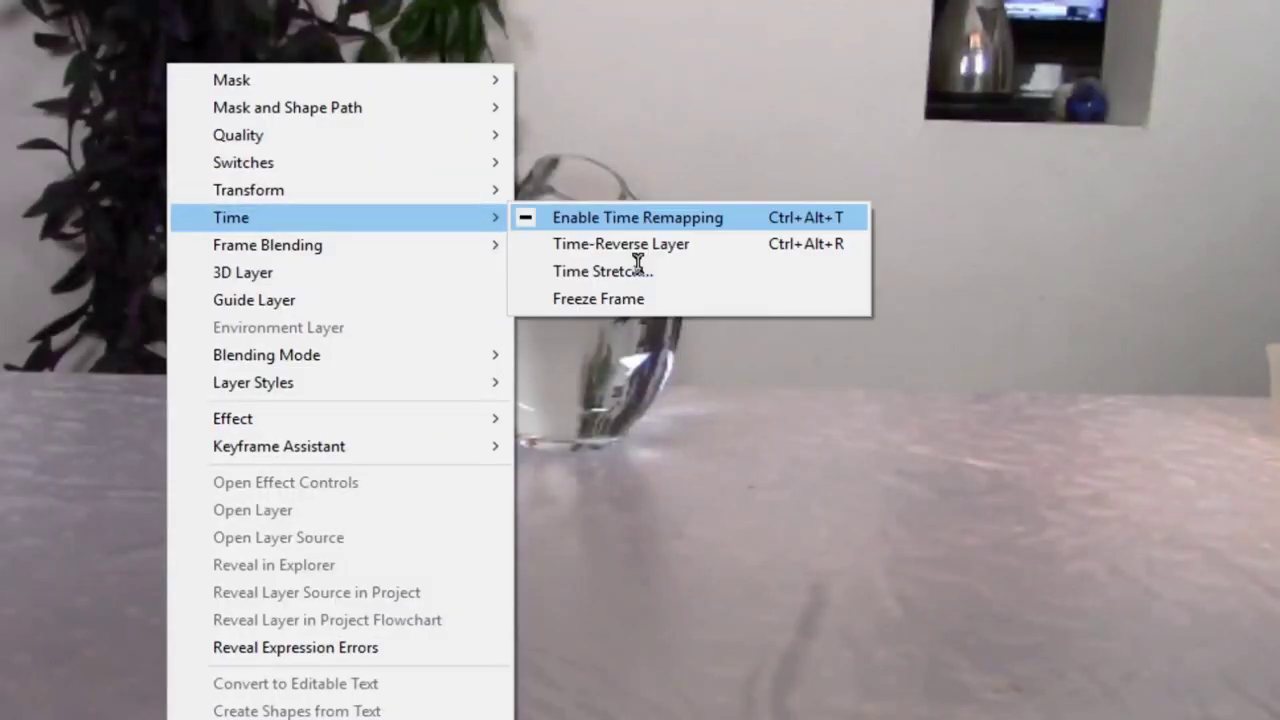
left_click(652, 210)
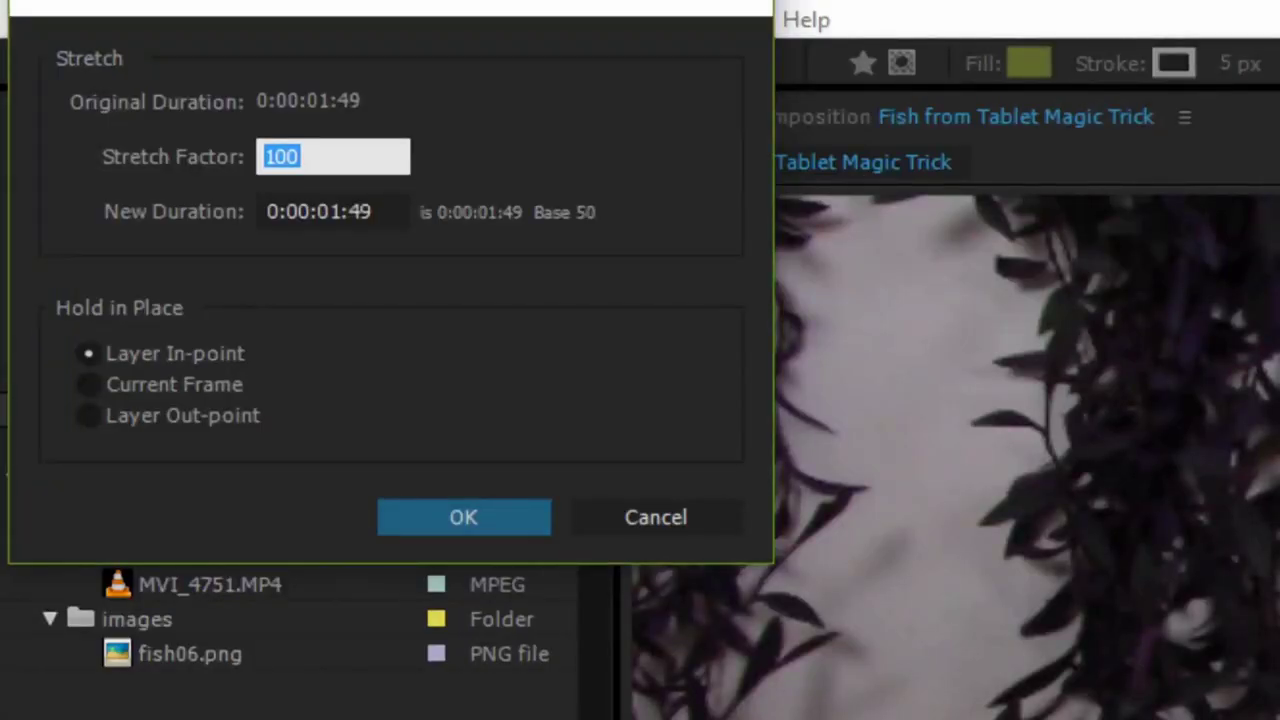
key("Return")
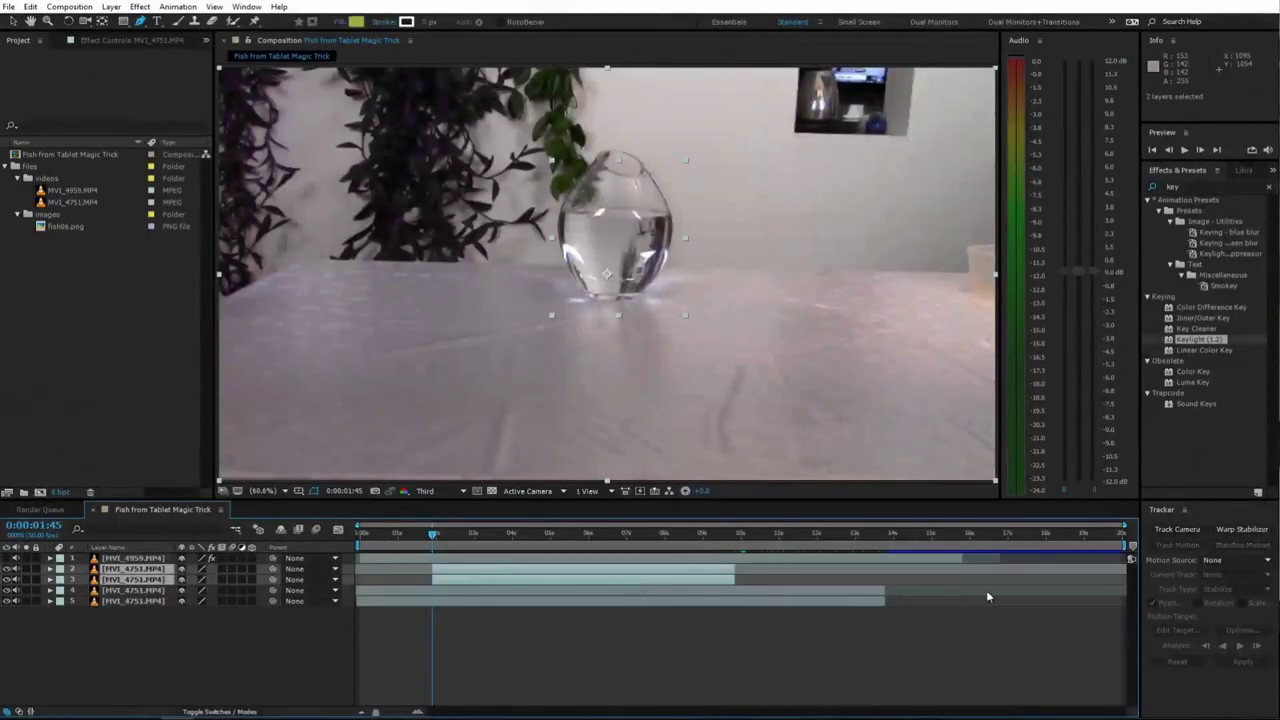
- Trim layer 4 so it ends at 0:00:12:36
left_click(10, 563)
left_click_drag(814, 533, 845, 533)
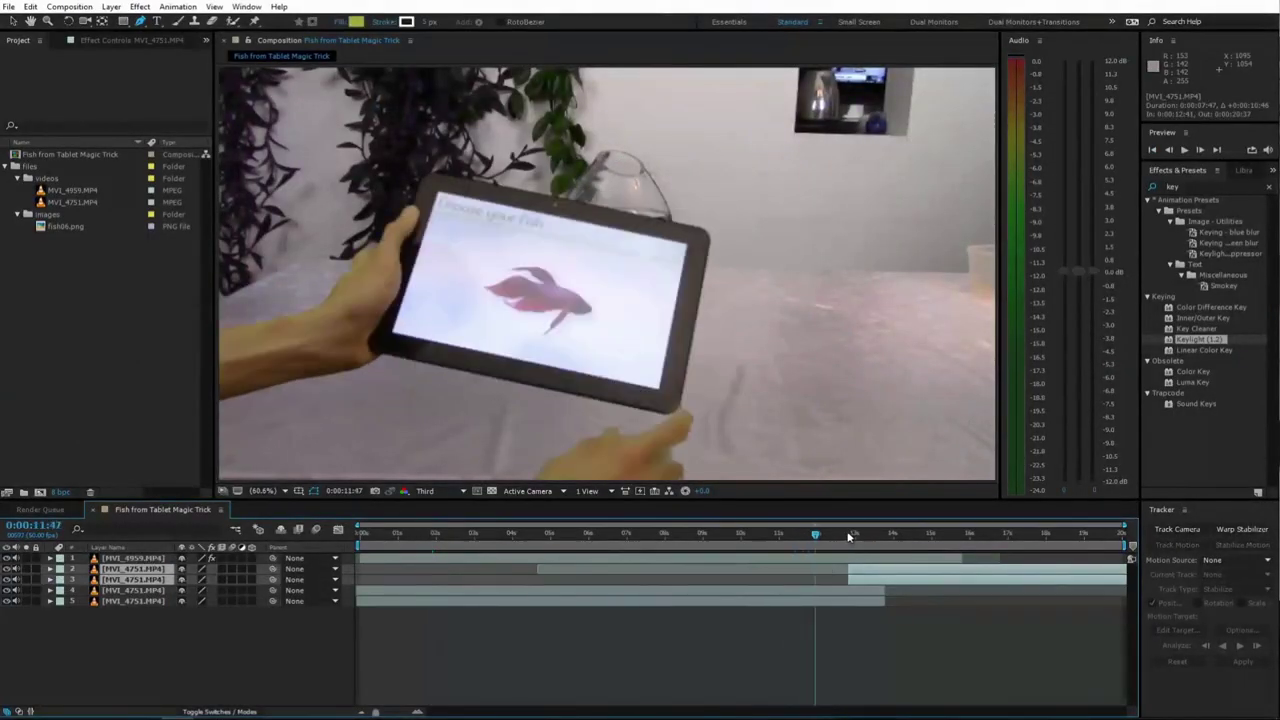
left_click(827, 591)
key("alt+bracketright")
left_click_drag(645, 548, 745, 497)
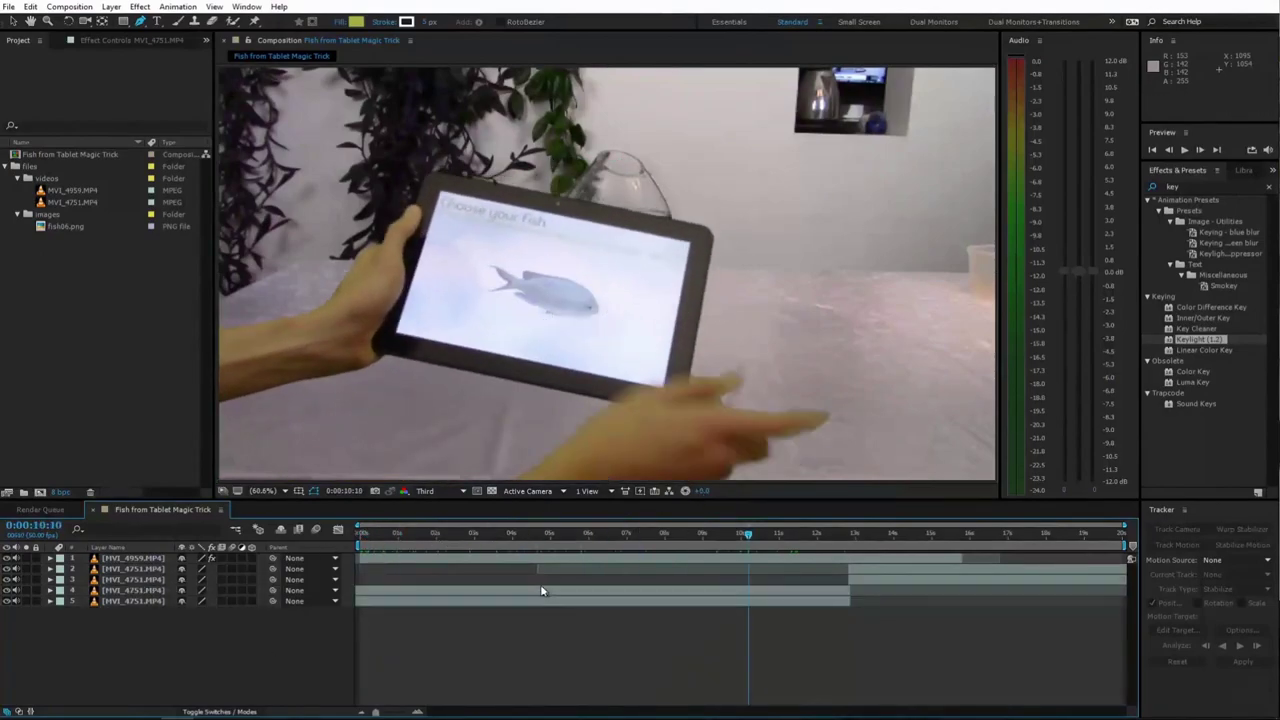
- Scale the tablet layer MVI_4959.MP4 up to 115%
left_click(578, 331)
scroll(578, 331, "down", 1)
mouse_move(525, 532)
left_mouse_down()
mouse_move(388, 532)
mouse_move(431, 532)
left_mouse_up()
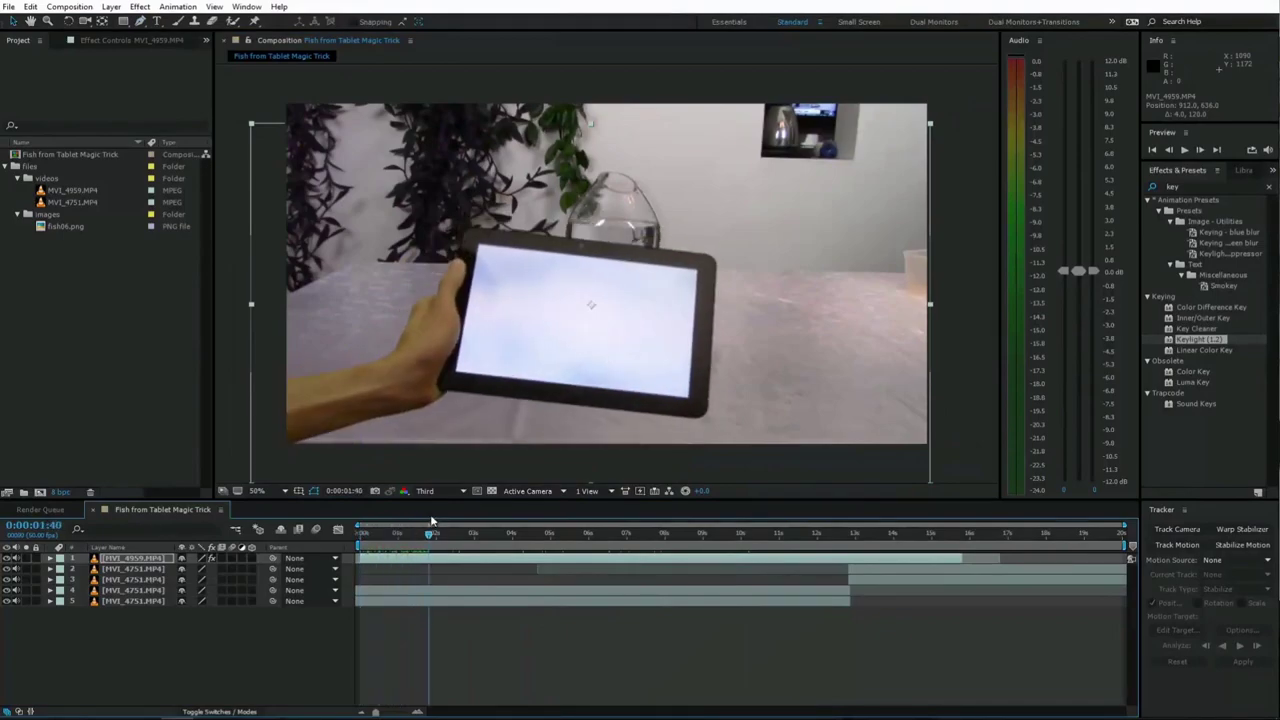
key("s")
left_click_drag(205, 568, 215, 568)
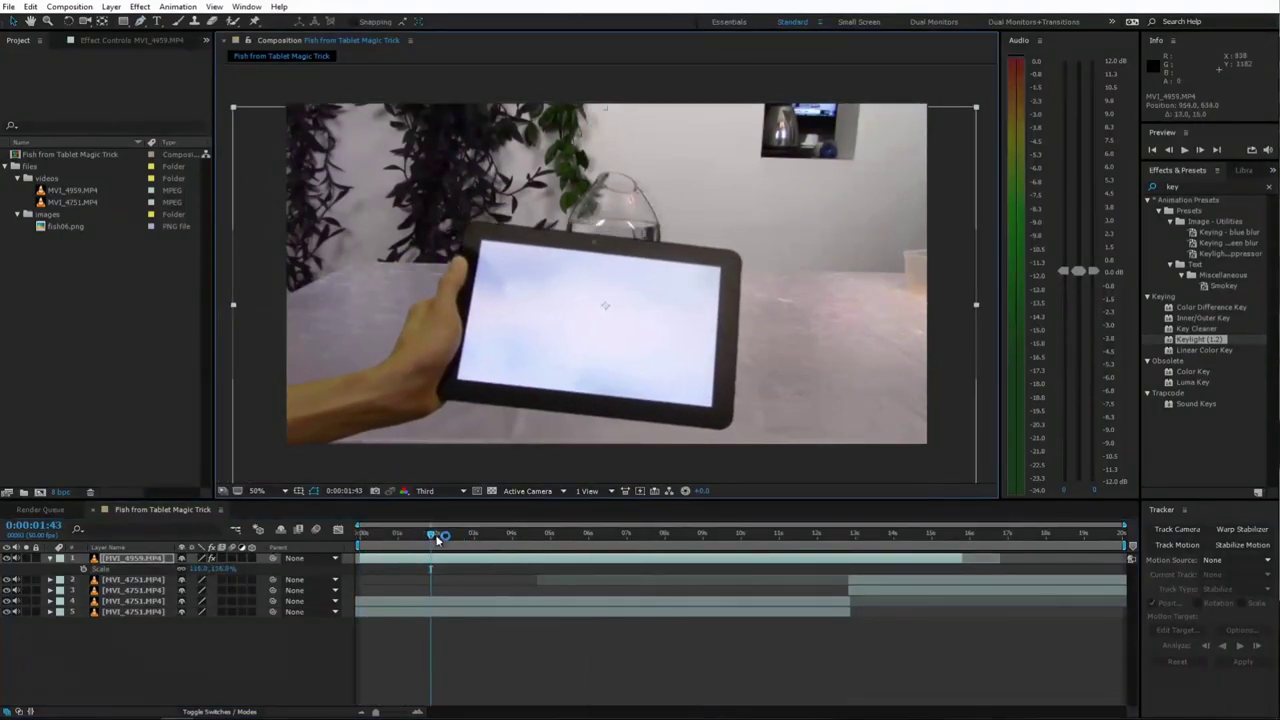
- Add fish06.png to the composition as the top layer
left_click_drag(431, 532, 742, 532)
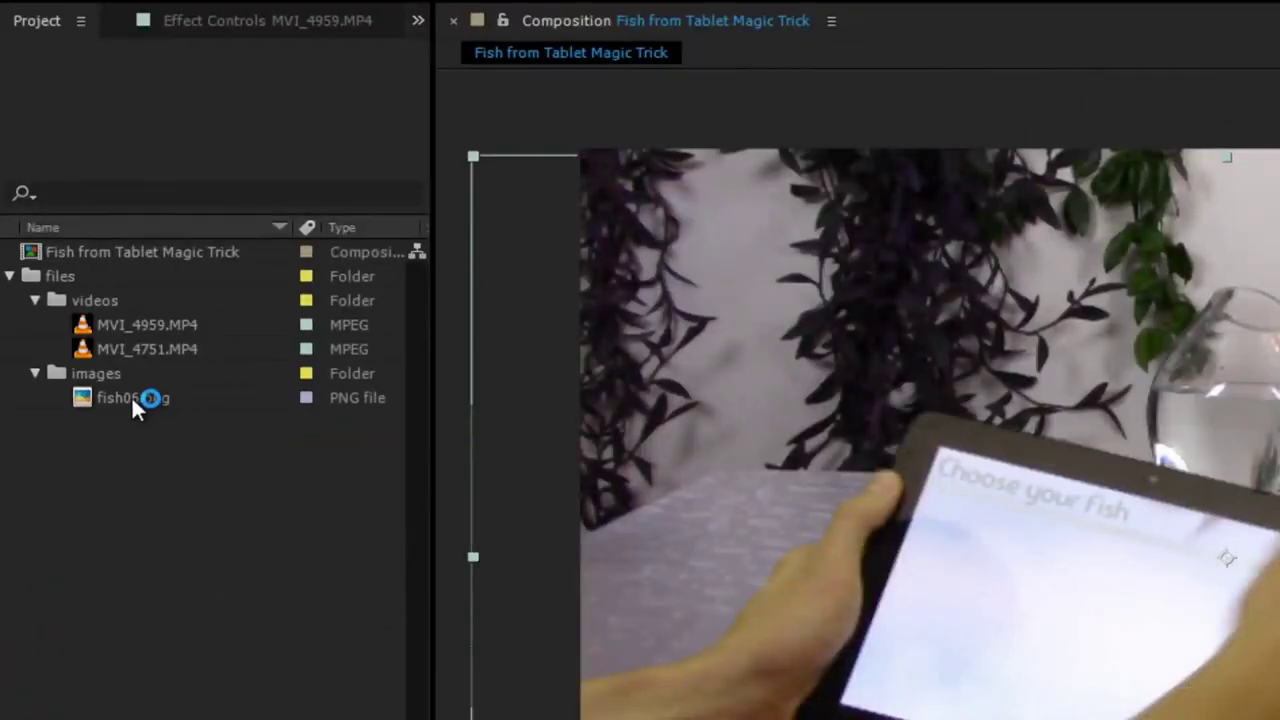
left_click(132, 397)
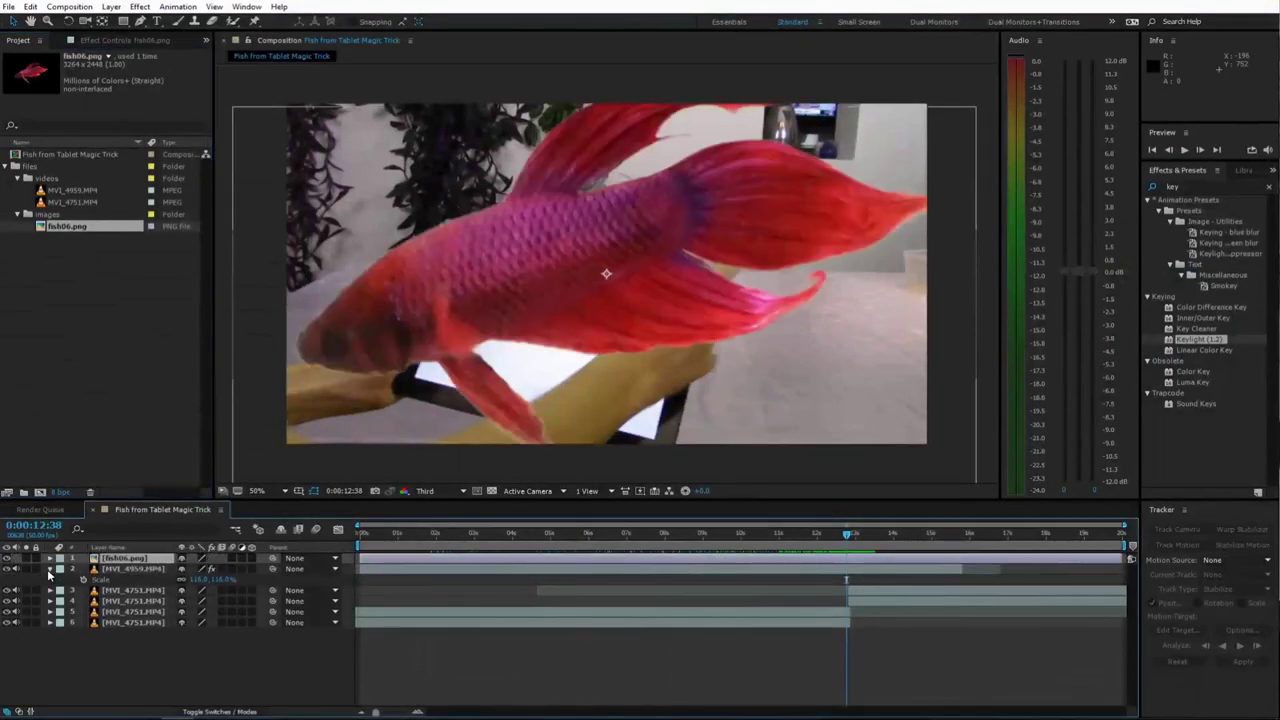
left_click(50, 568)
- Mirror fish06.png with the Flop preset and scale it to 16% on the tablet screen
key("s")
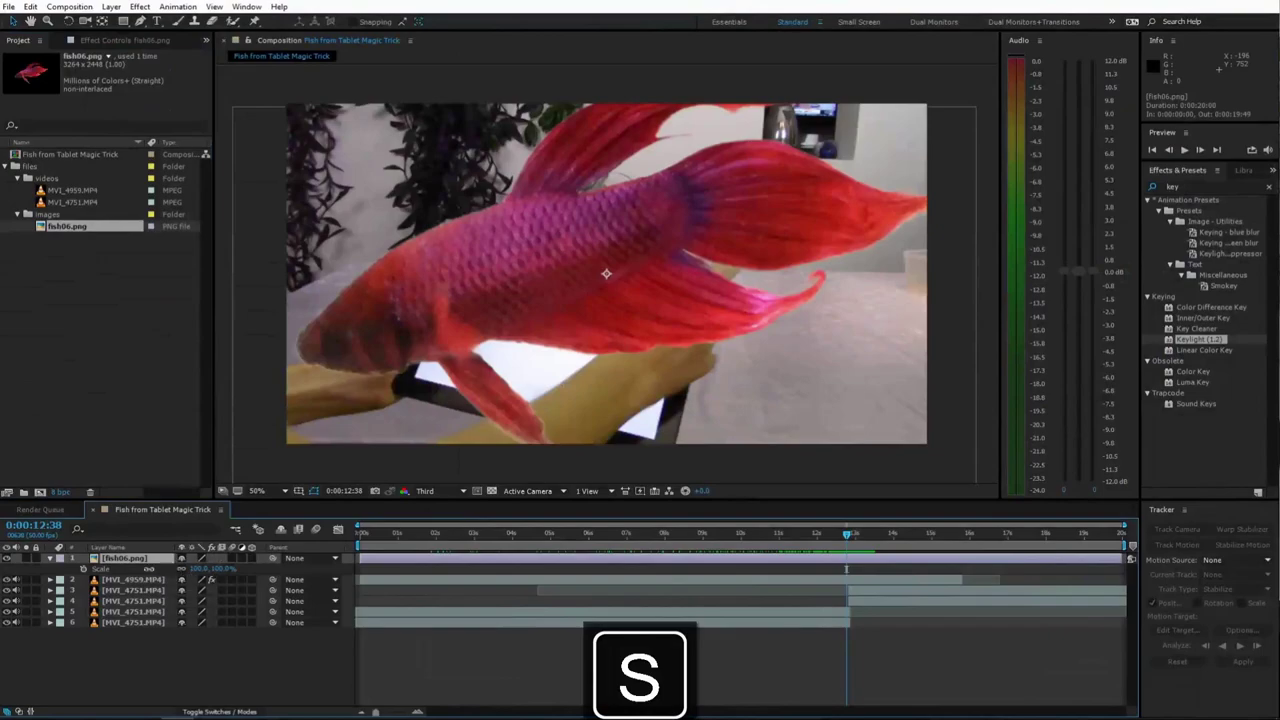
left_click_drag(200, 568, 157, 570)
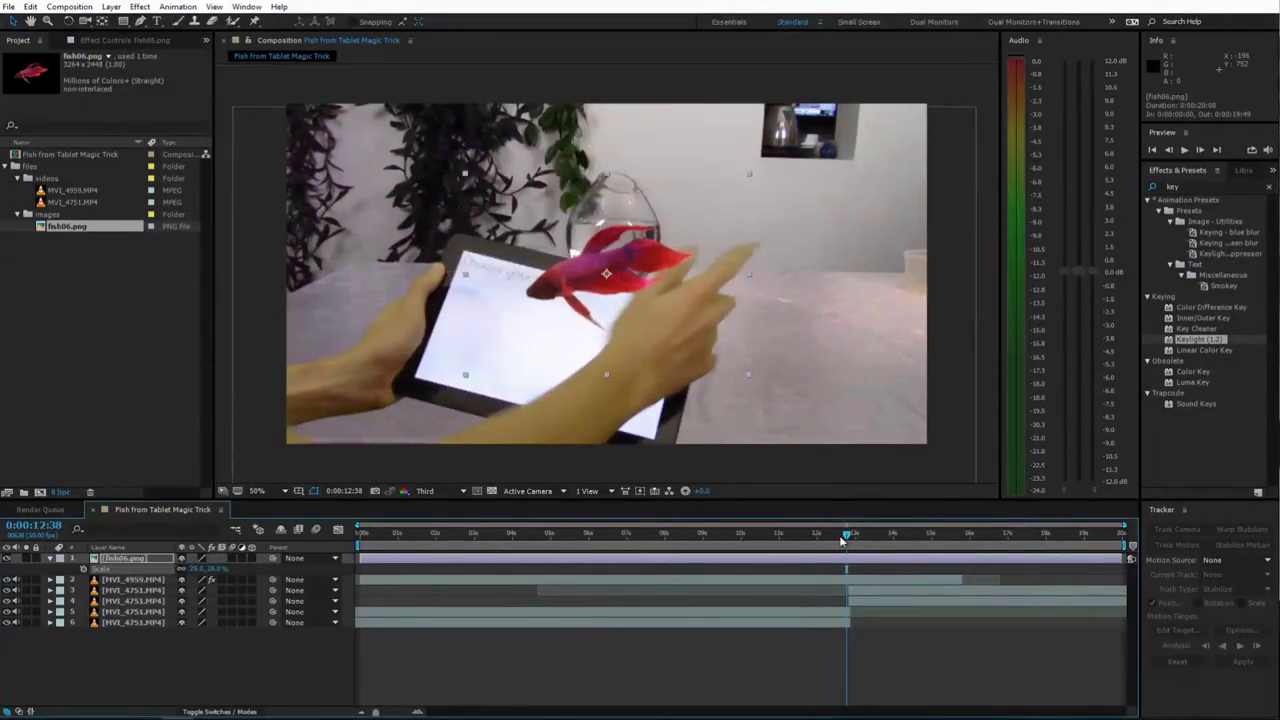
left_click_drag(845, 540, 840, 540)
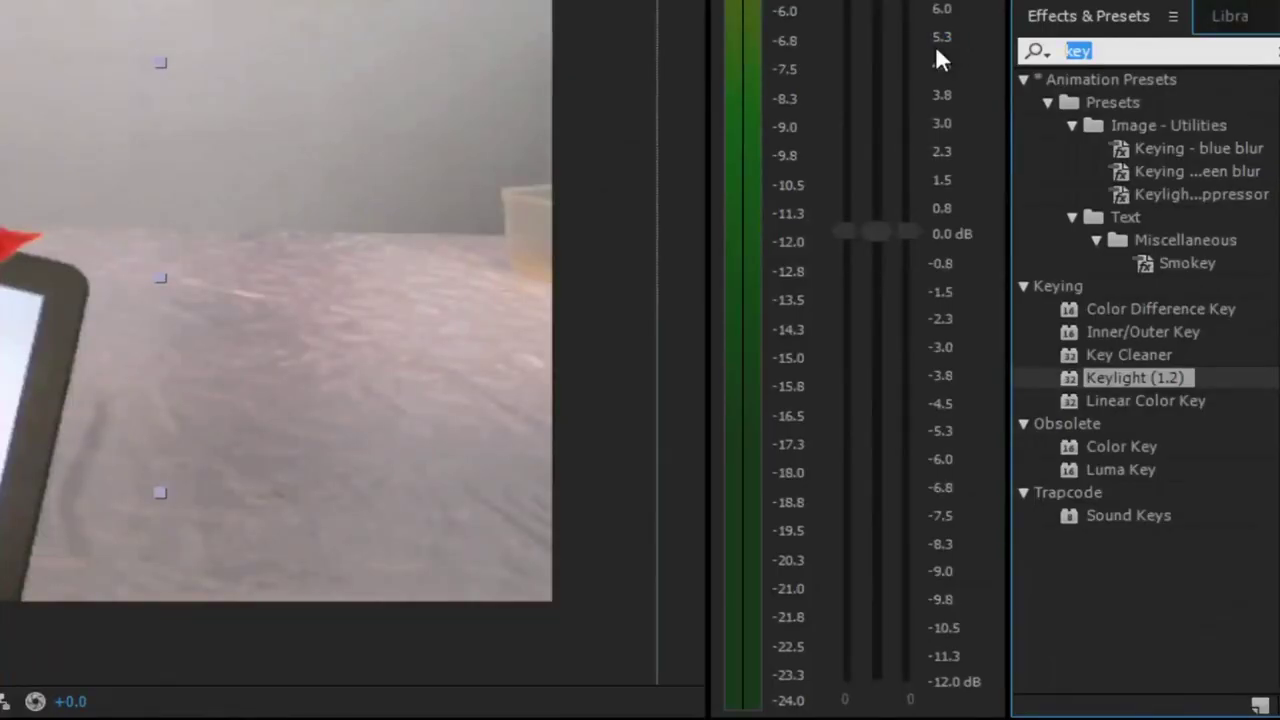
type("flop")
left_click(1152, 171)
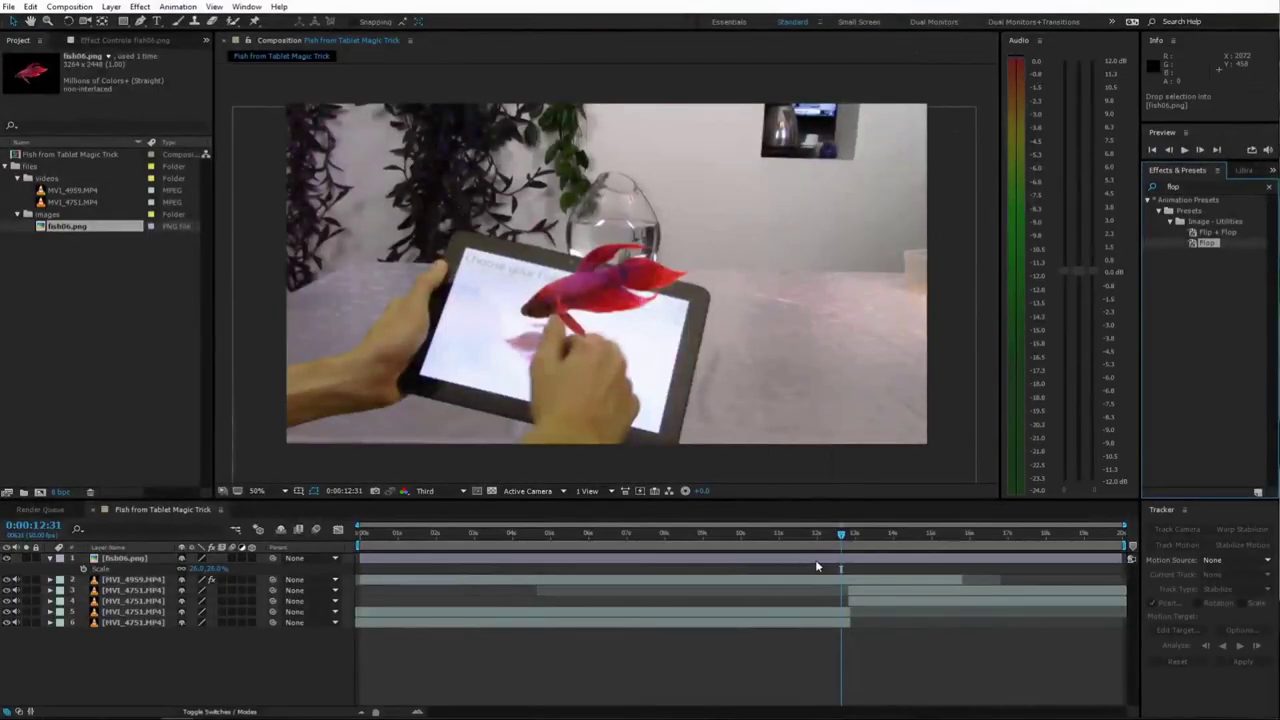
left_click(815, 567)
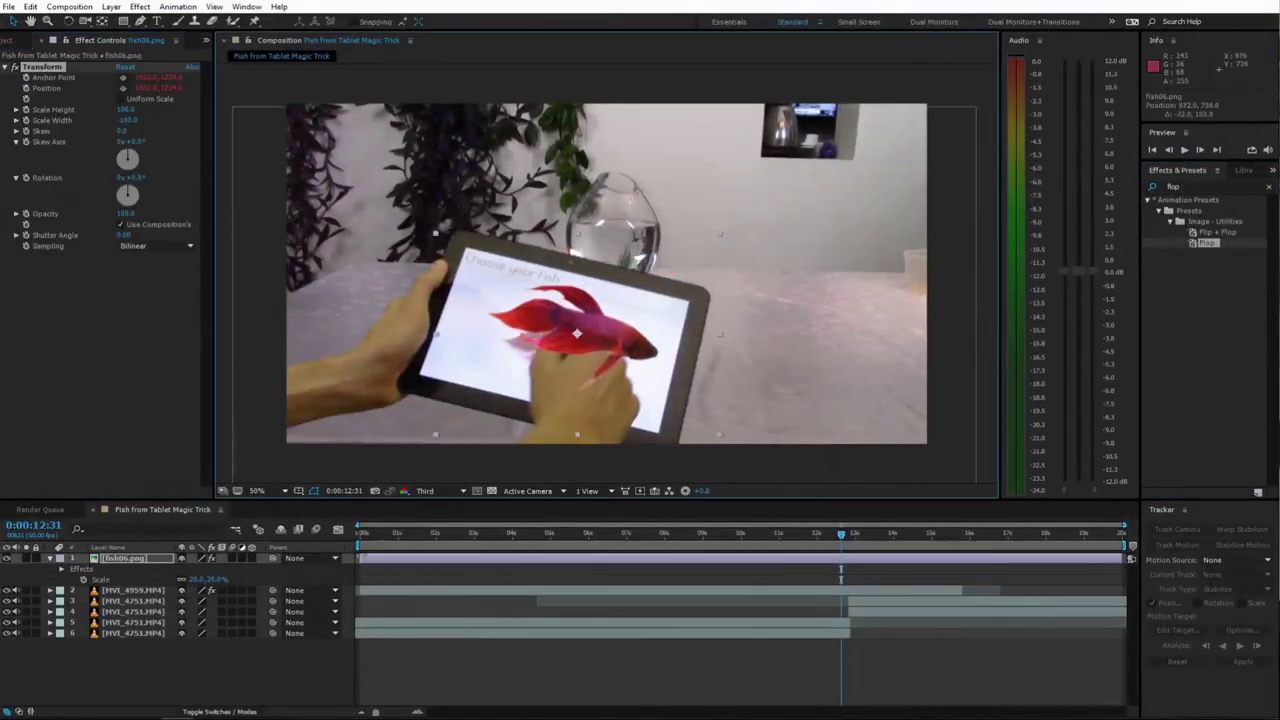
key("Page_Down")
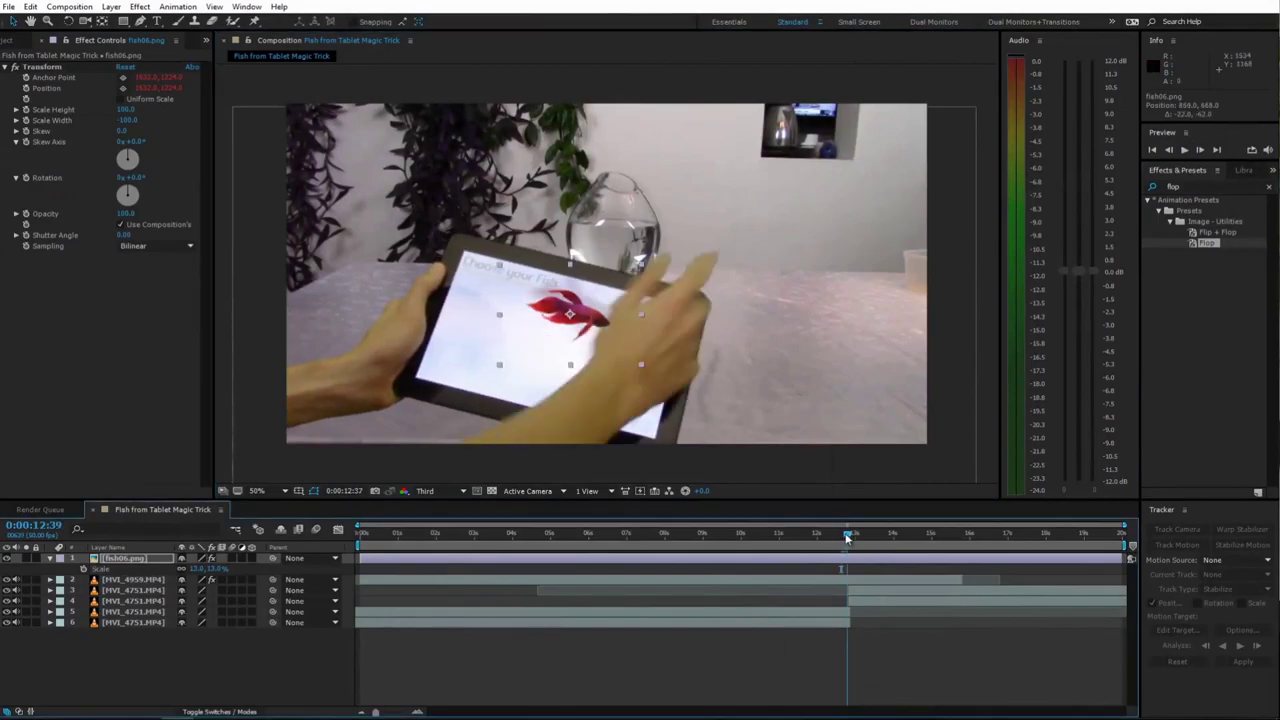
key("Page_Down")
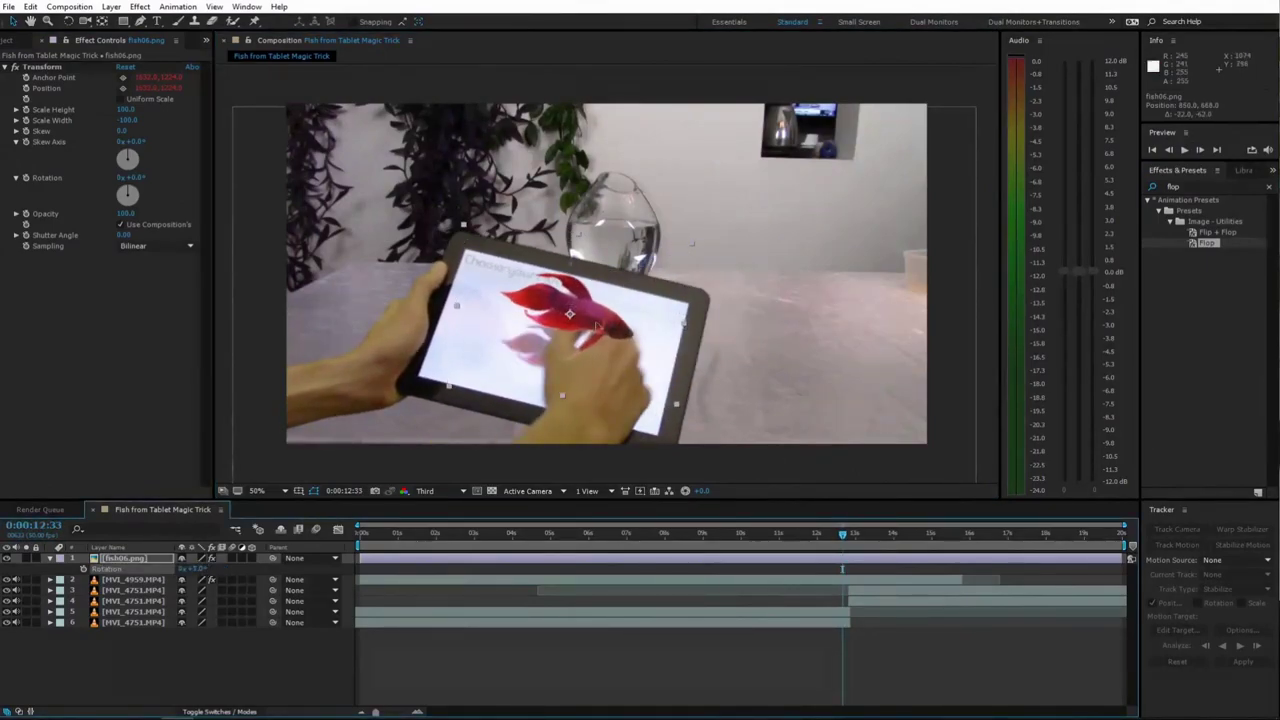
left_click(845, 538)
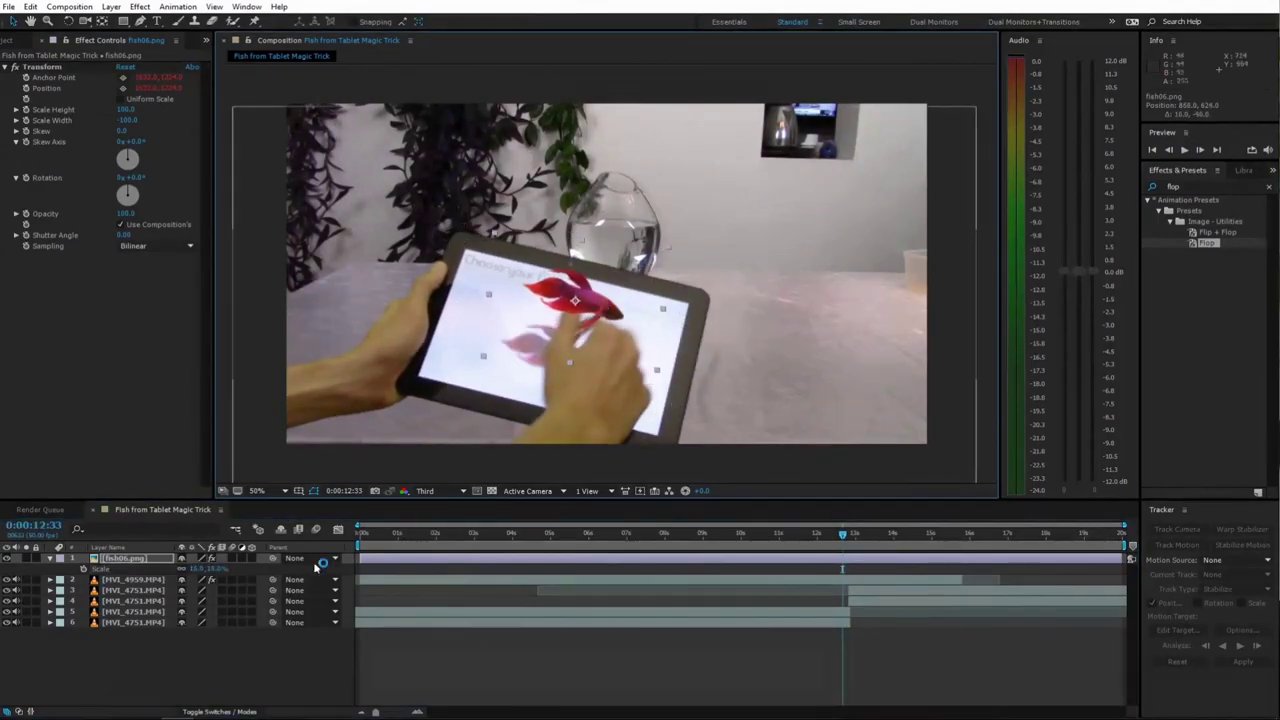
left_click_drag(845, 538, 850, 538)
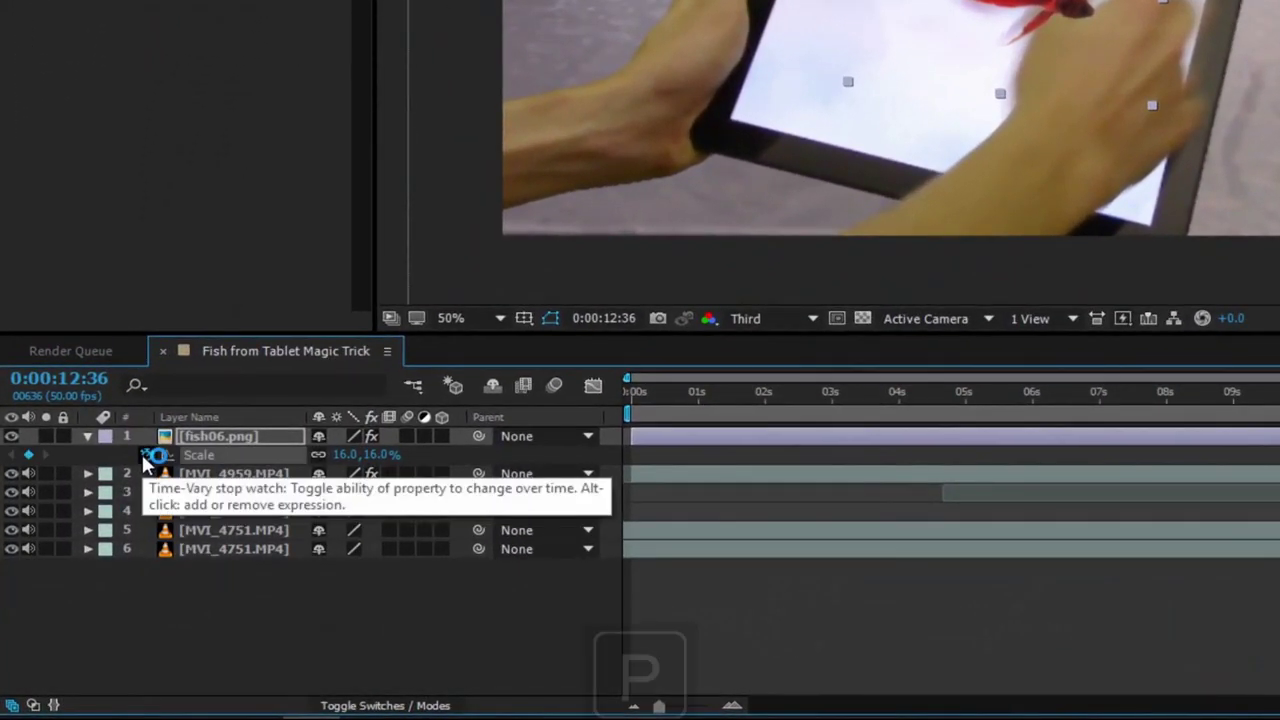
- Keyframe the fish's Position, moving it up beside the glass vase
key("p")
left_click(146, 454)
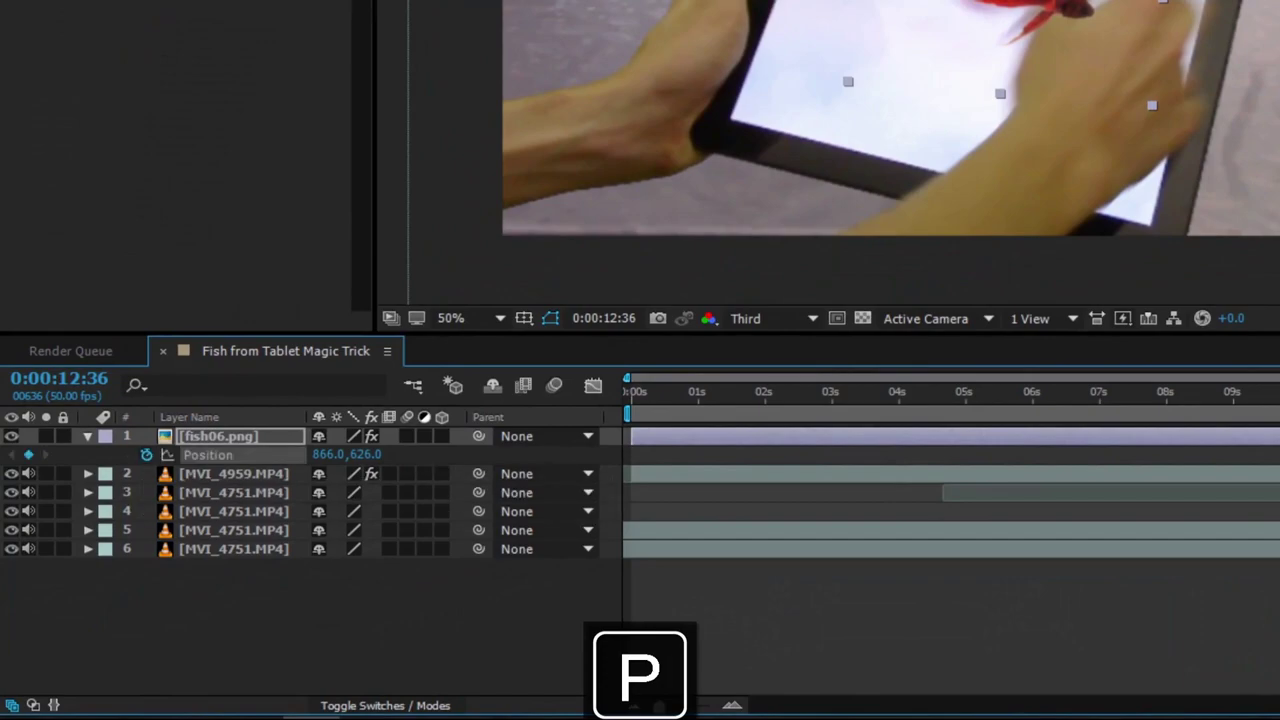
key("r")
key("r")
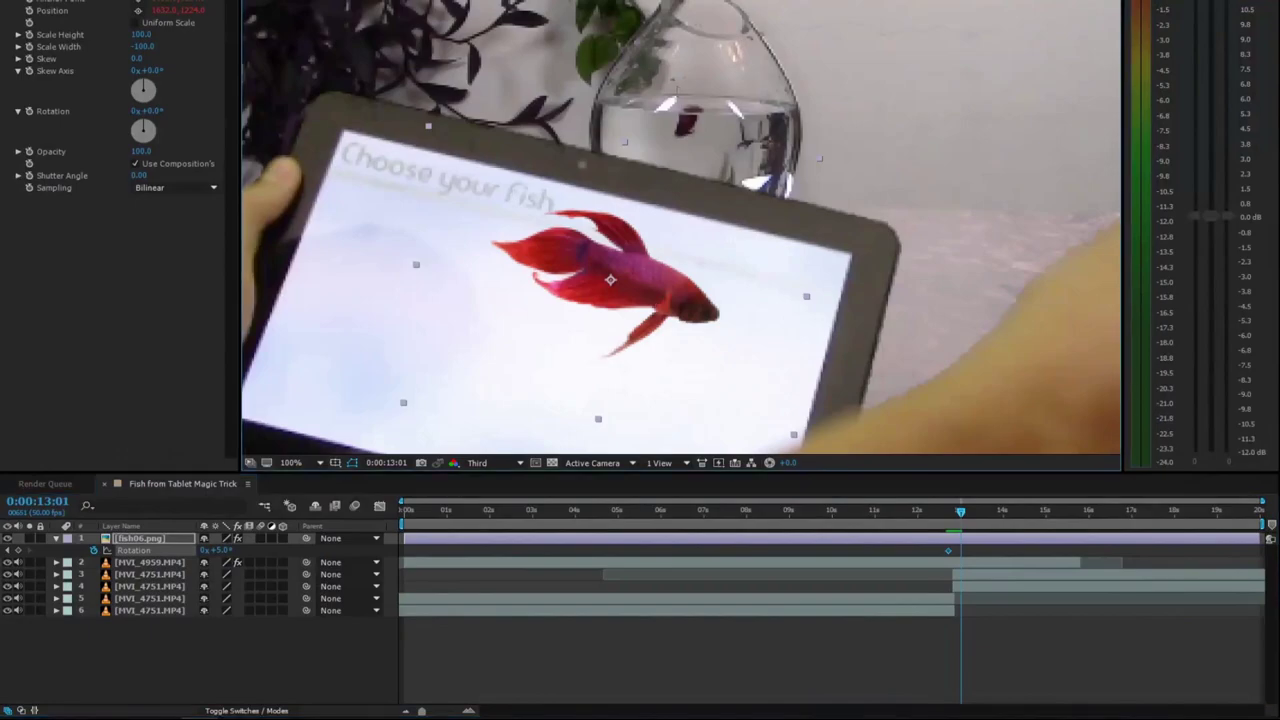
left_click_drag(692, 229, 726, 108)
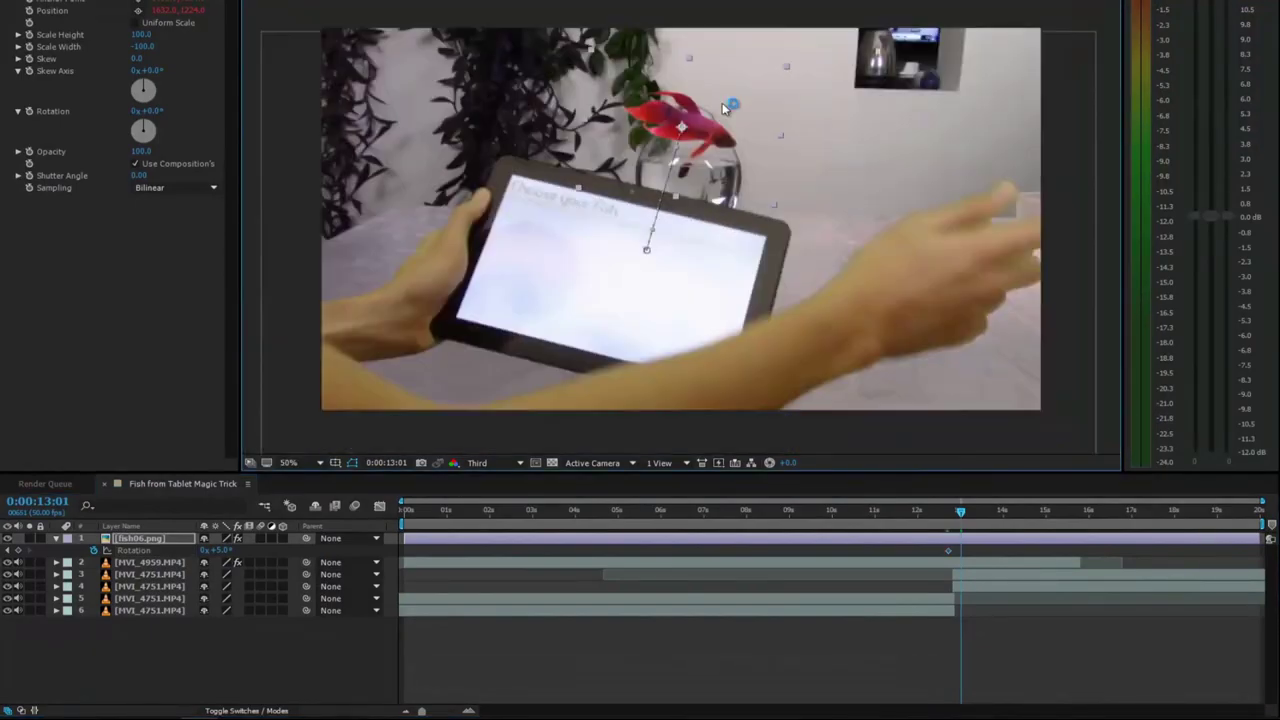
- Keyframe a smaller Scale for the fish and bring up its Rotation
key("period")
key("s")
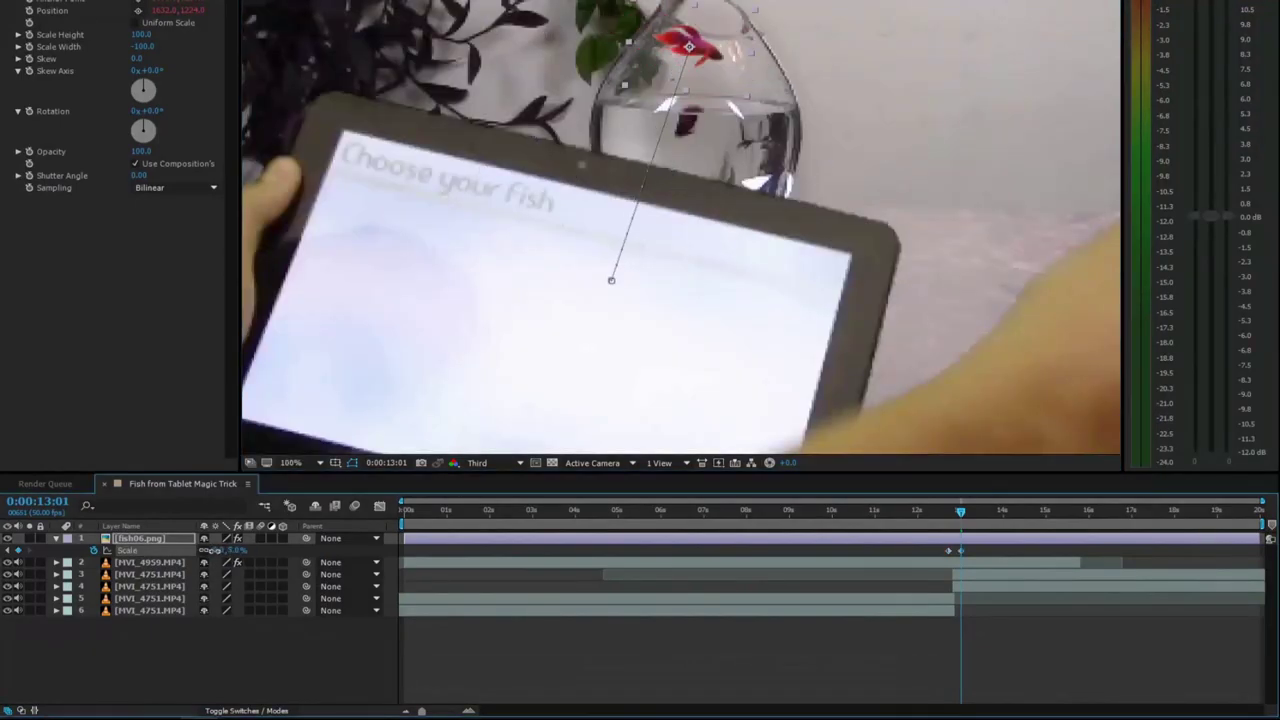
left_click_drag(205, 550, 212, 549)
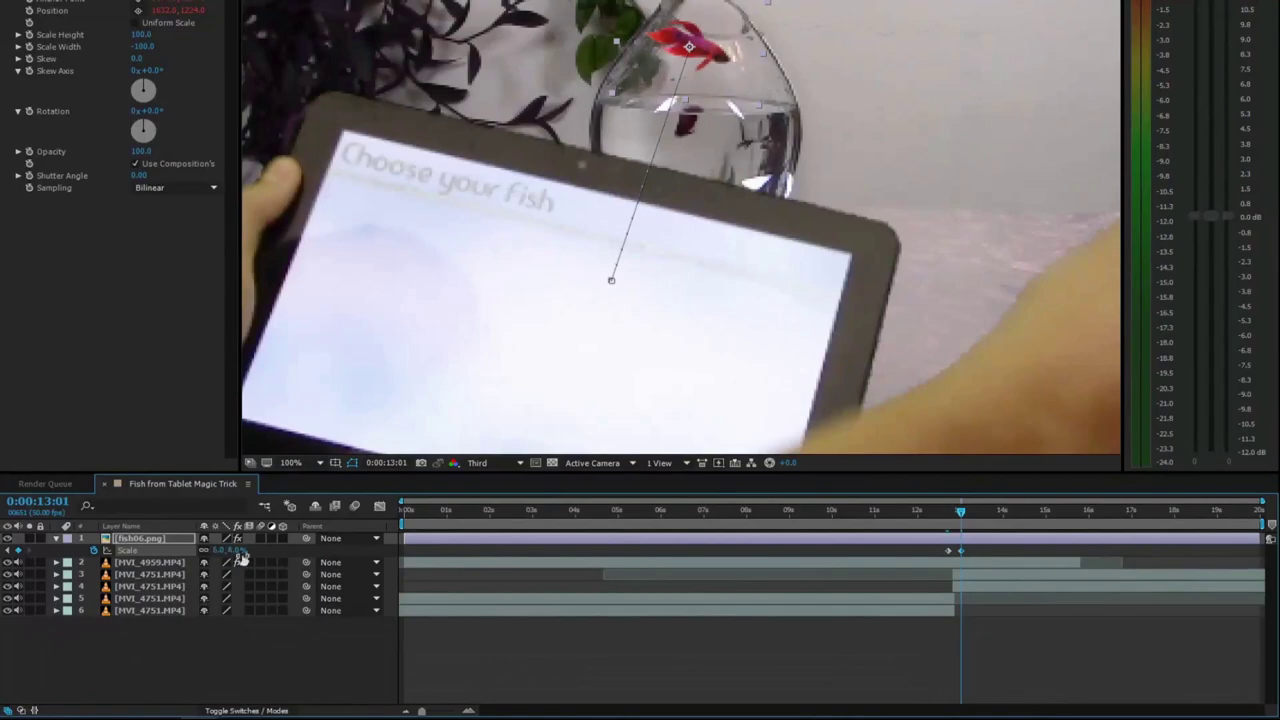
key("r")
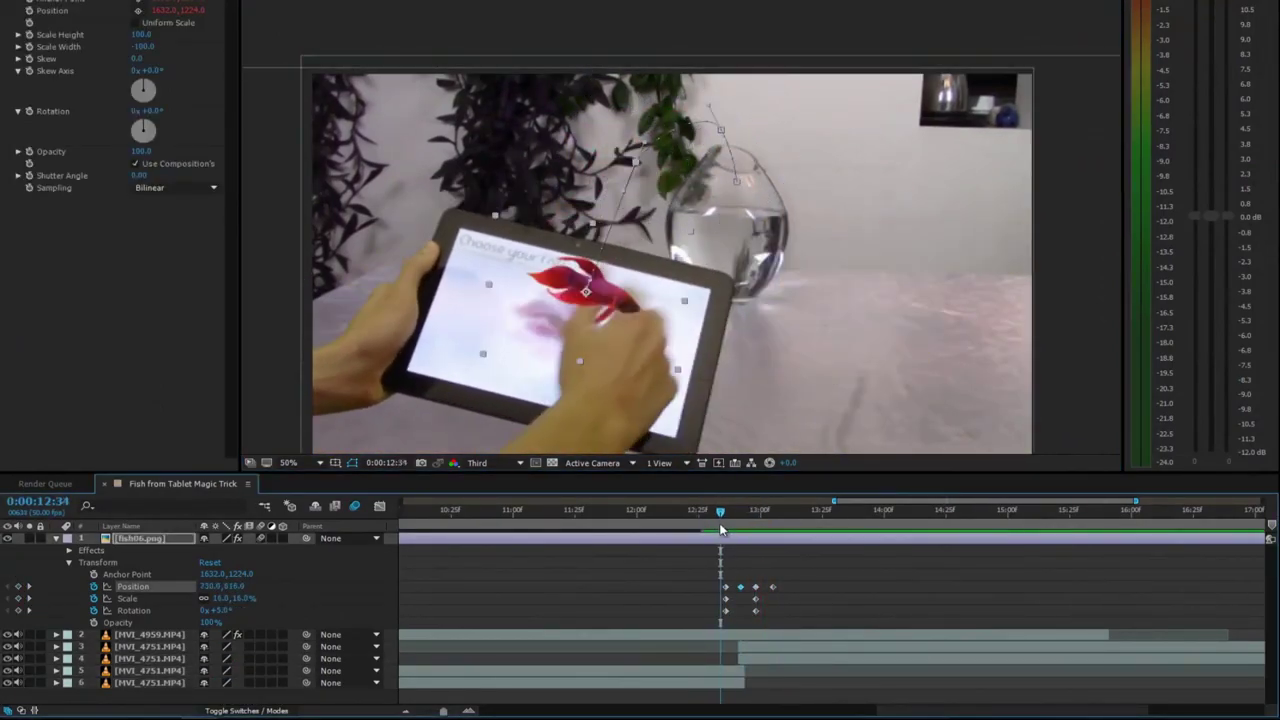
- Apply Curves to fish06.png, raising the Red channel and adjusting the RGB curve
left_click_drag(716, 516, 763, 516)
key("t")
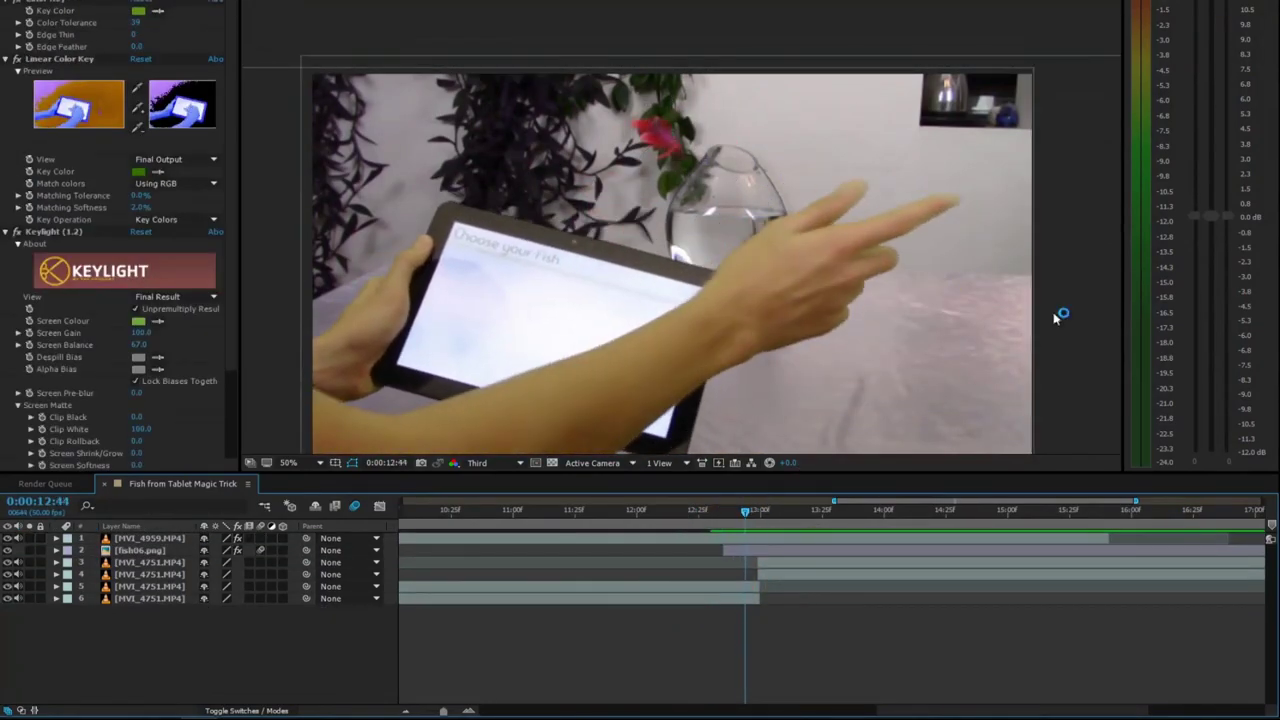
type("curves")
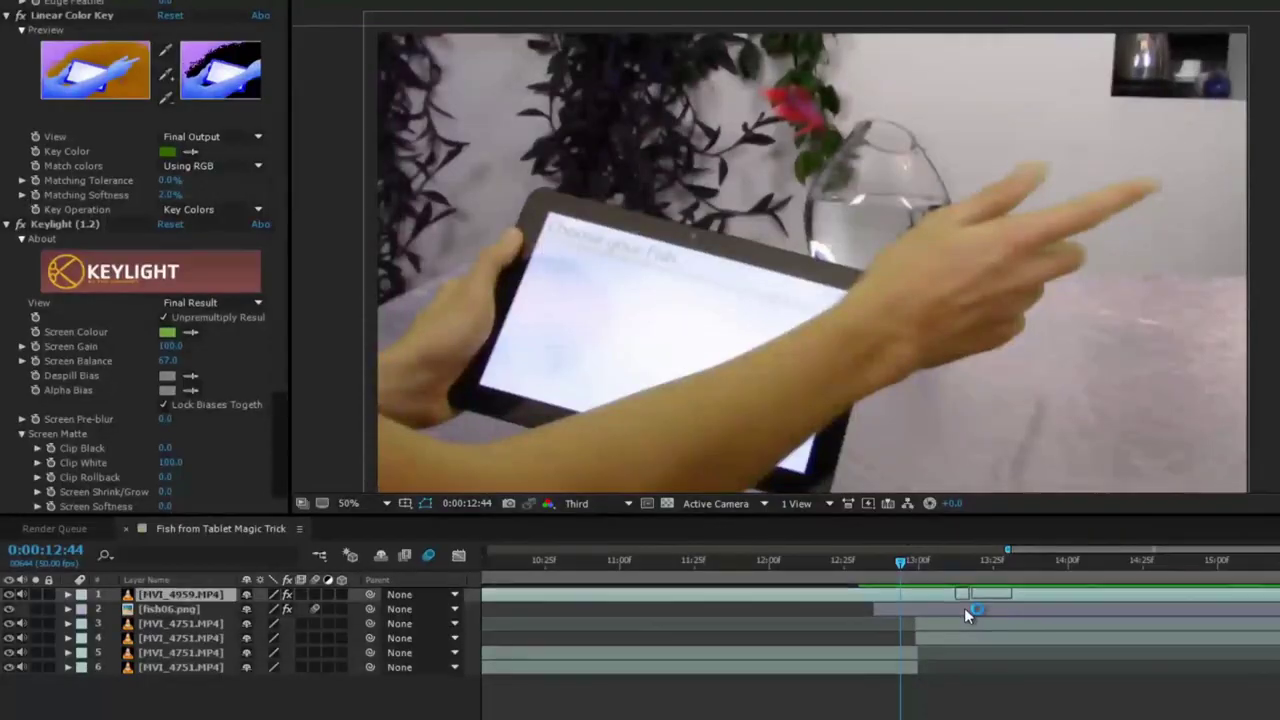
left_click_drag(930, 372, 964, 607)
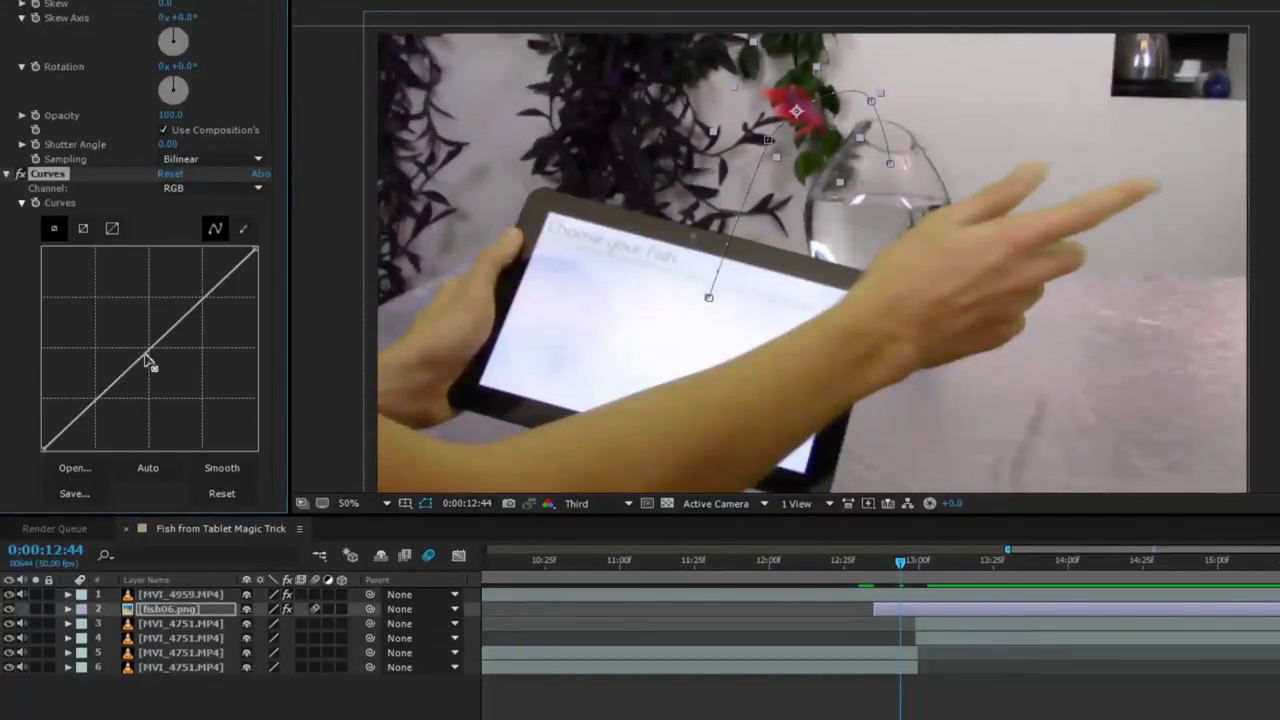
left_click_drag(890, 565, 888, 562)
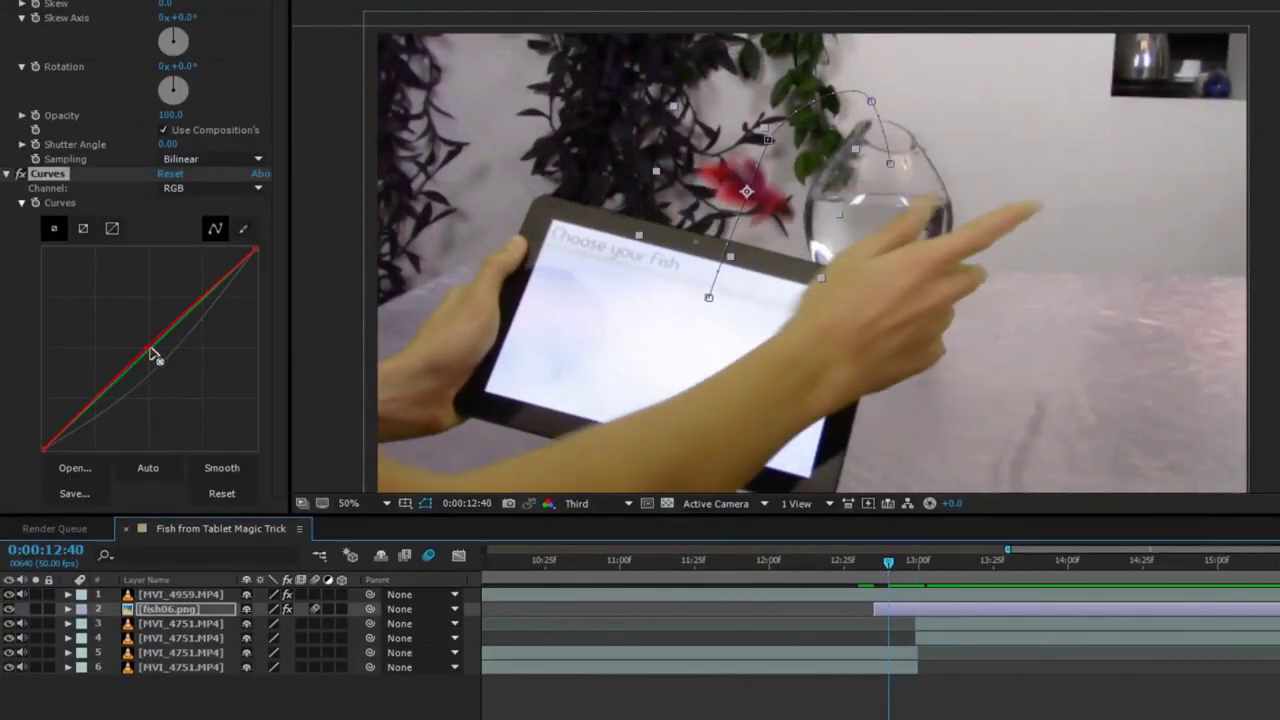
left_click_drag(150, 352, 203, 318)
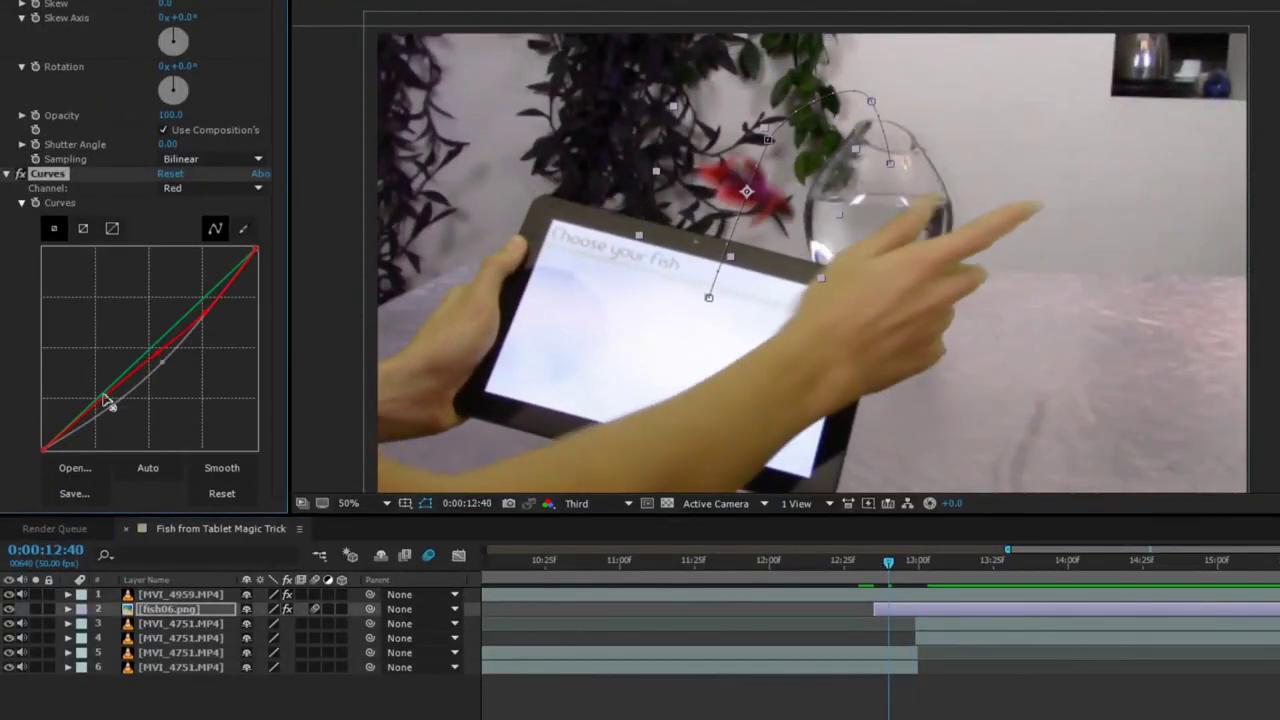
left_click(210, 188)
left_click(200, 201)
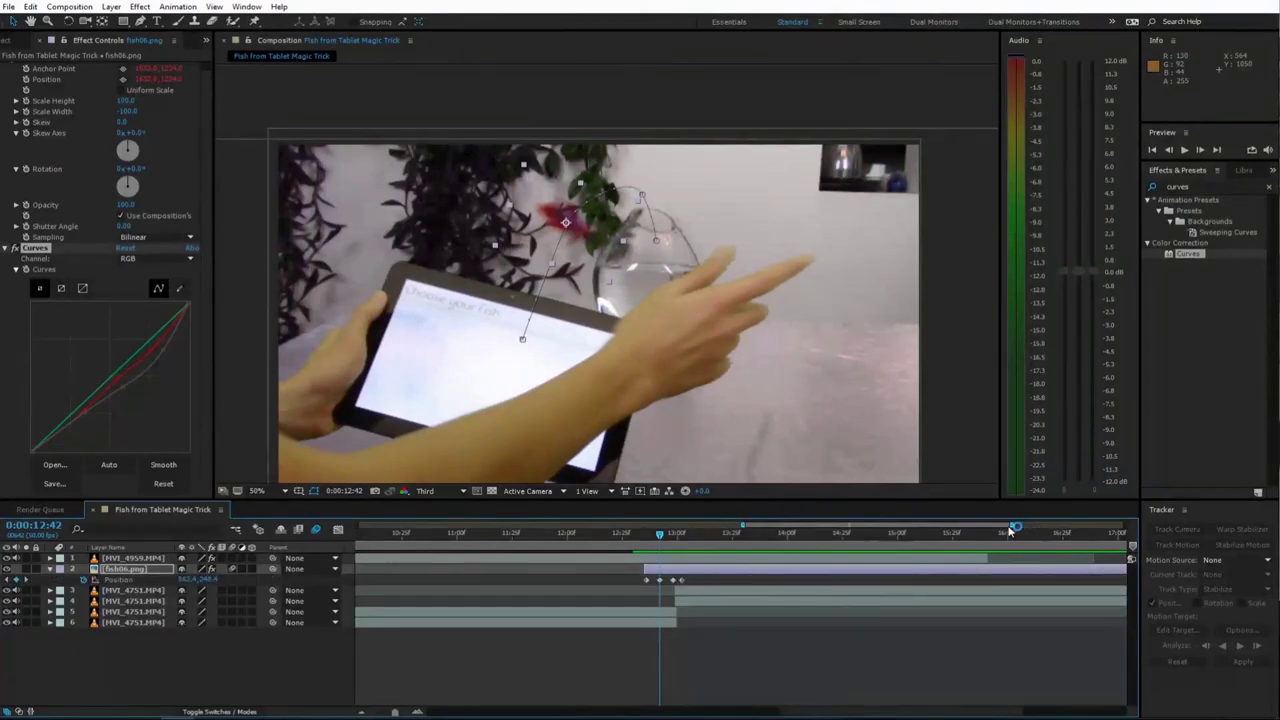
- Apply Easy Ease Out to the first and Easy Ease In to the last Position keyframes
left_click_drag(1012, 524, 855, 524)
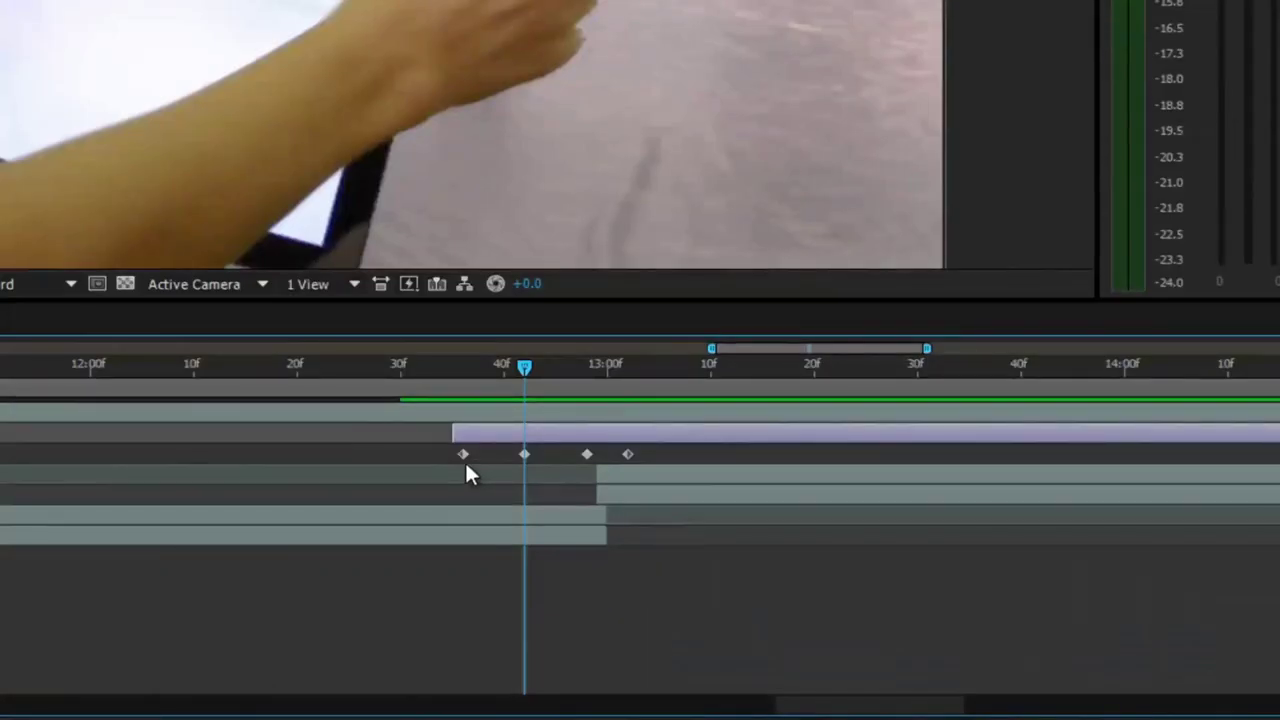
right_click(462, 454)
mouse_move(640, 435)
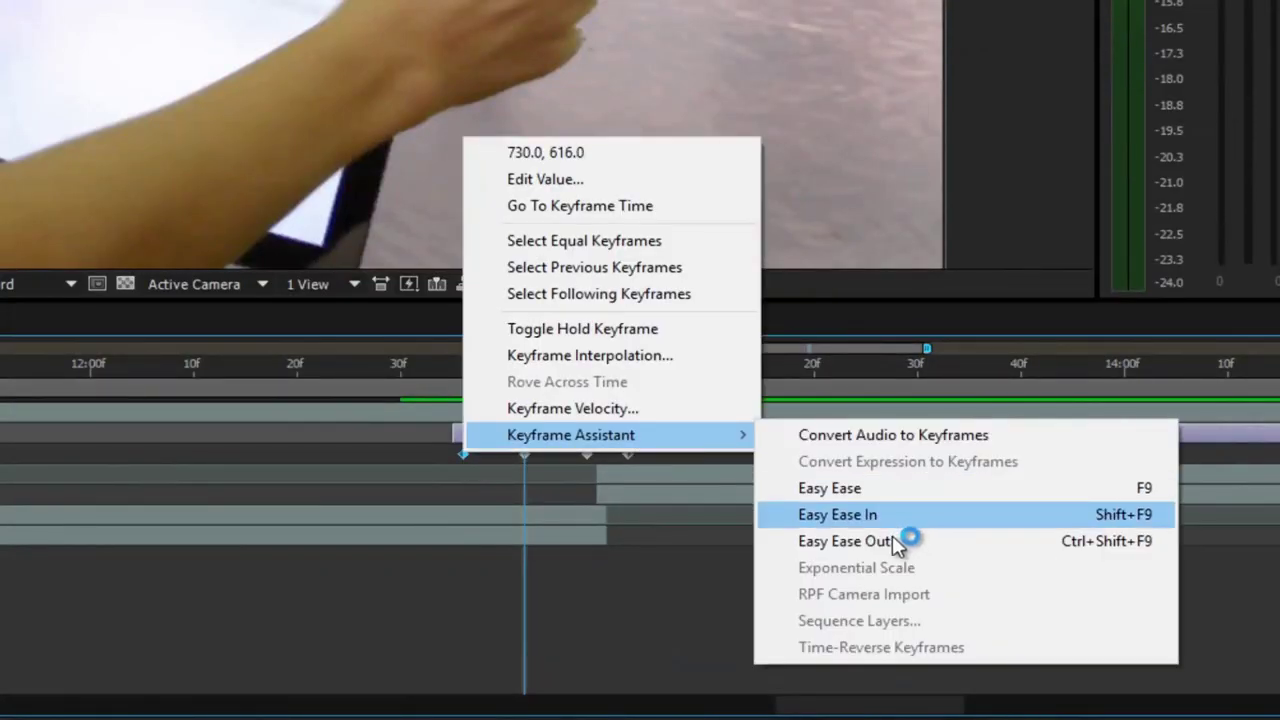
key("Return")
right_click(626, 454)
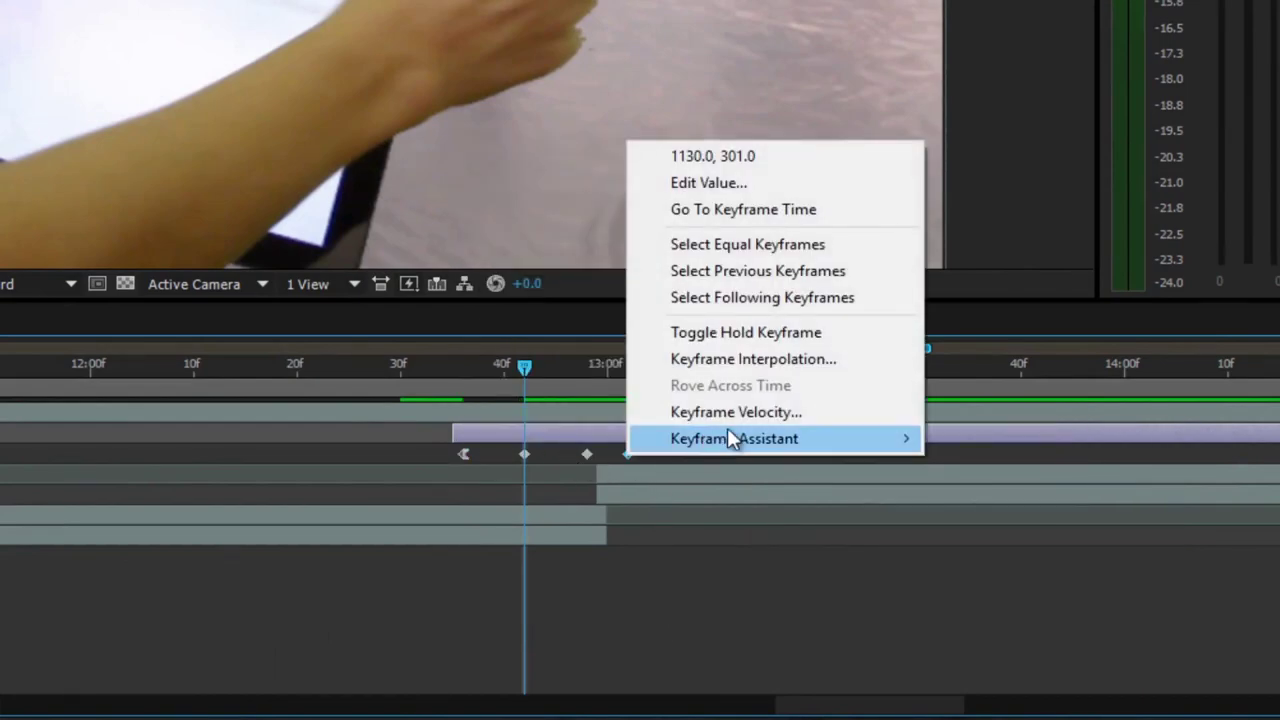
mouse_move(912, 438)
key("Return")
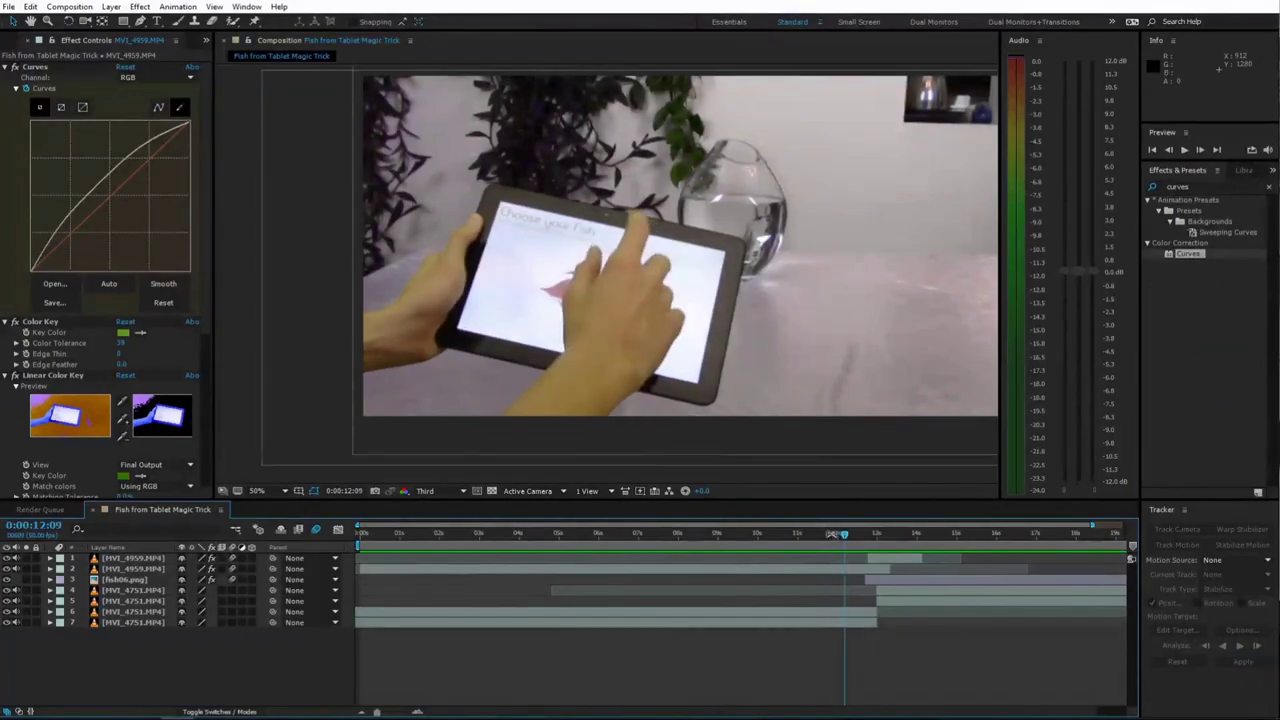
- Pre-compose the two MVI_4959 layers as 'tablet' and adjust its red curve
left_click(877, 558)
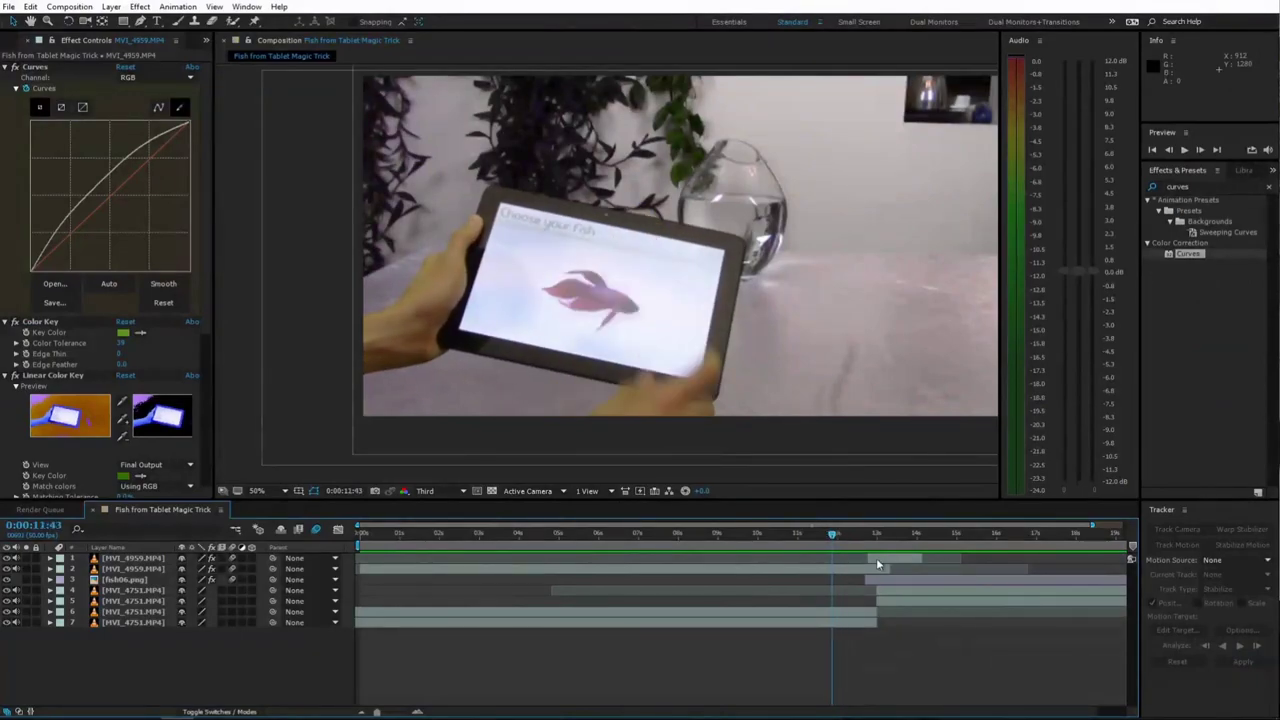
left_click(877, 569)
right_click(875, 570)
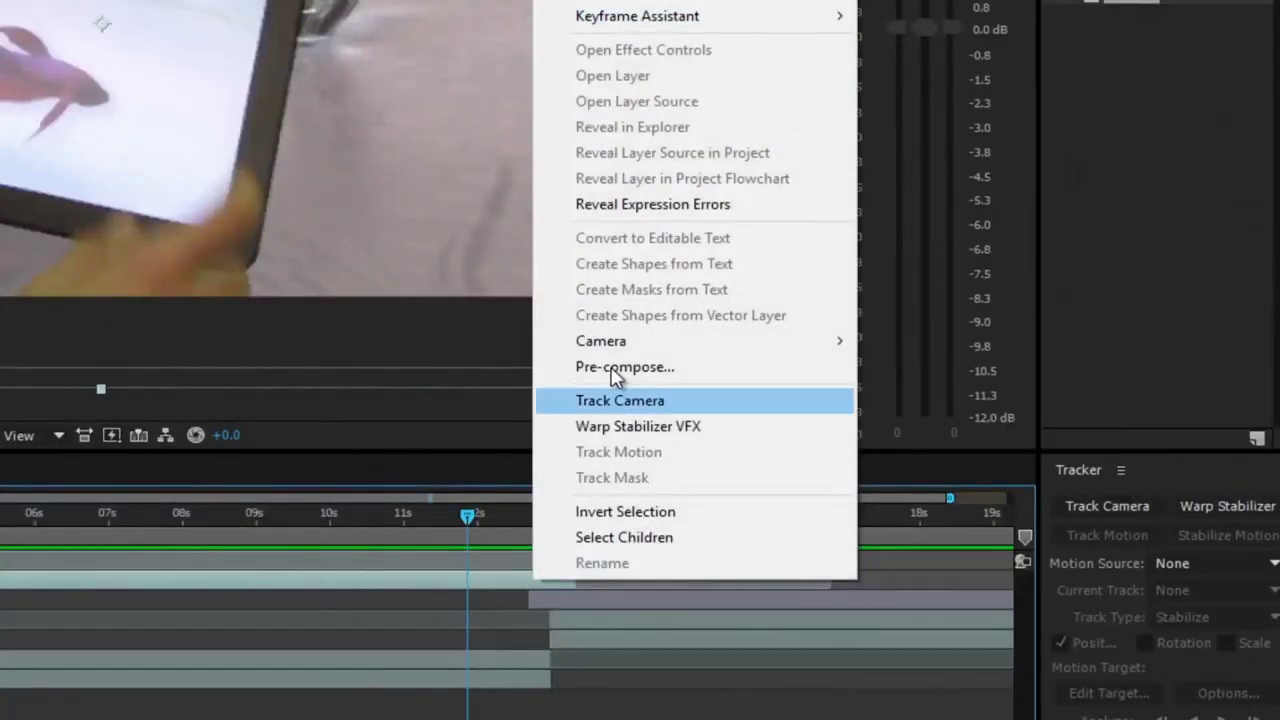
left_click(612, 367)
type("tablet")
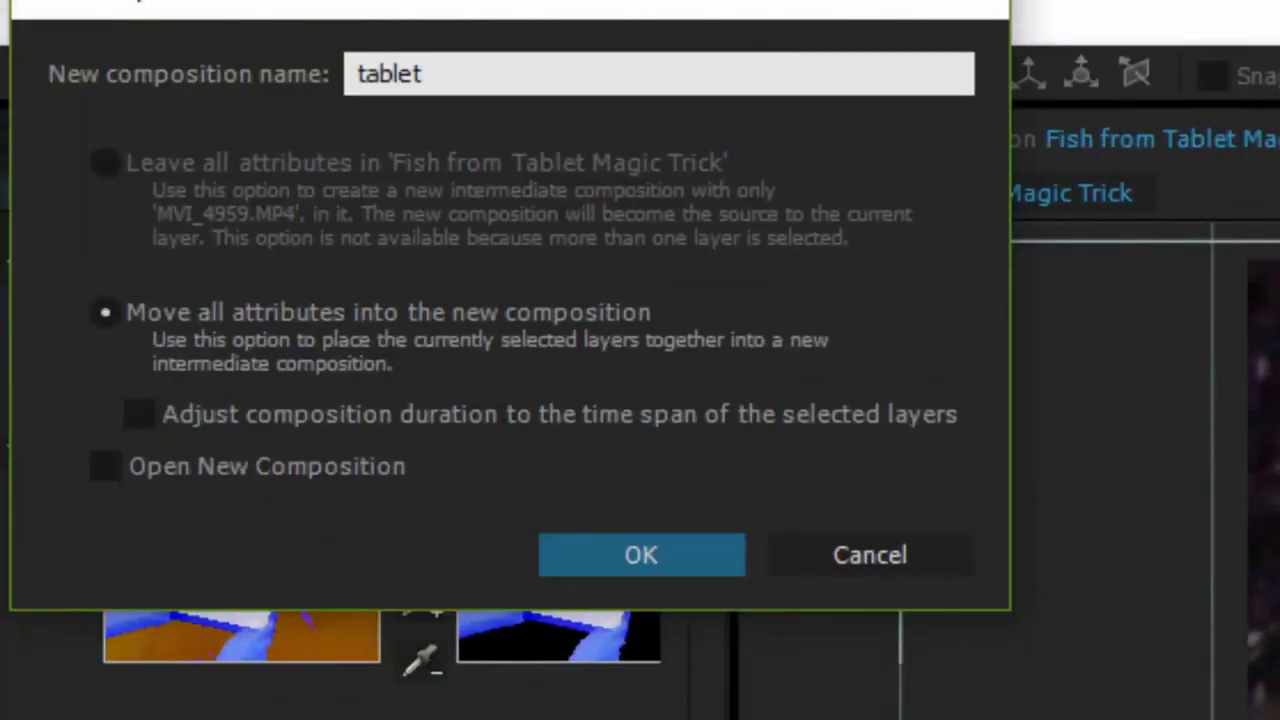
key("Return")
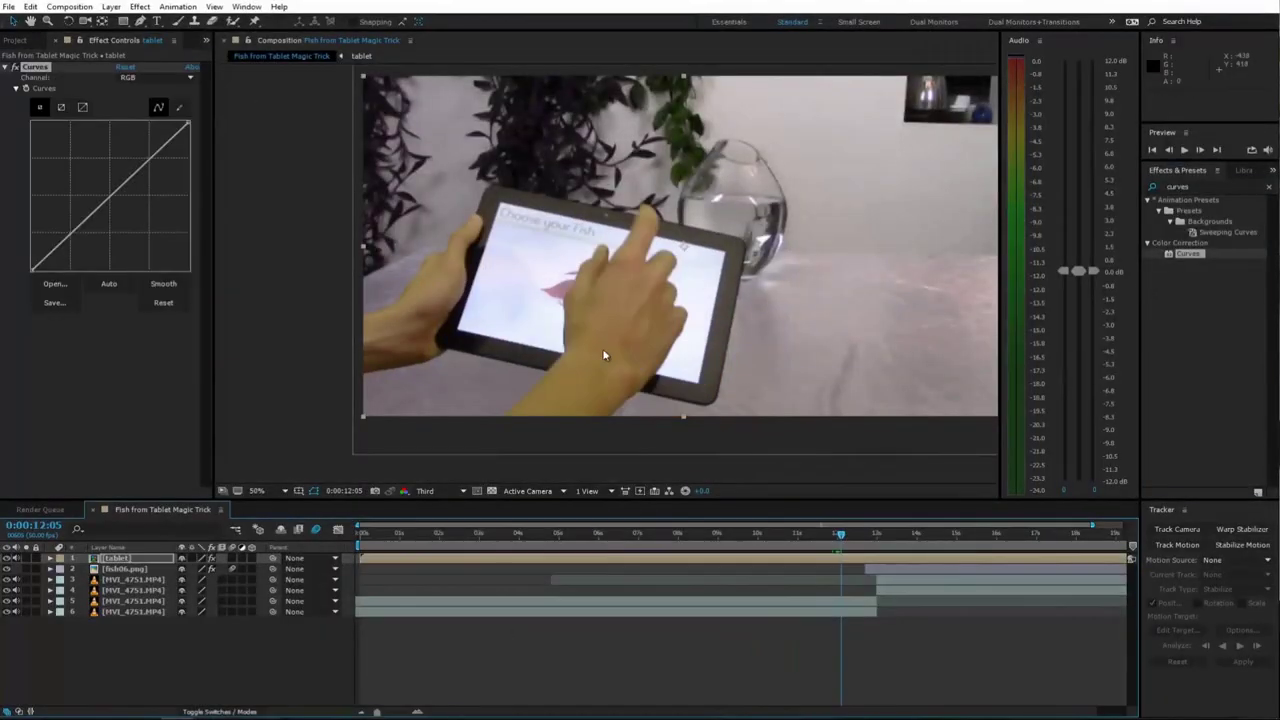
left_click_drag(125, 182, 123, 205)
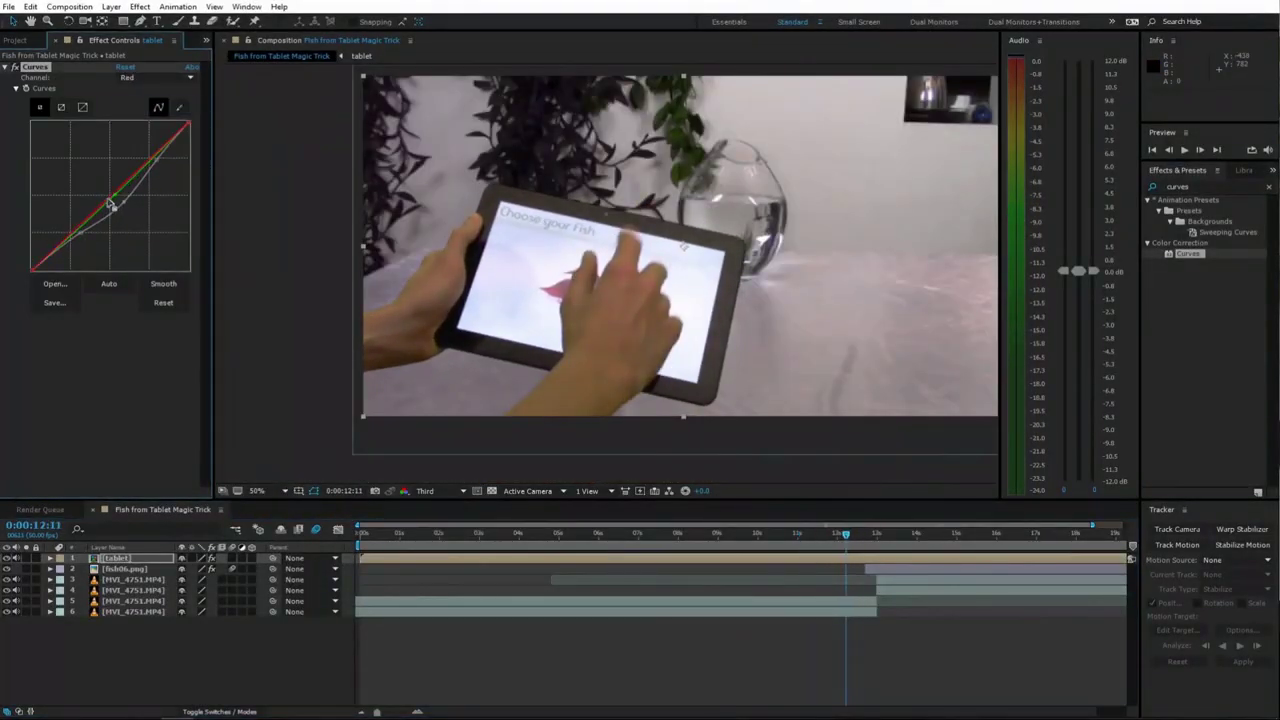
left_click_drag(882, 550, 840, 538)
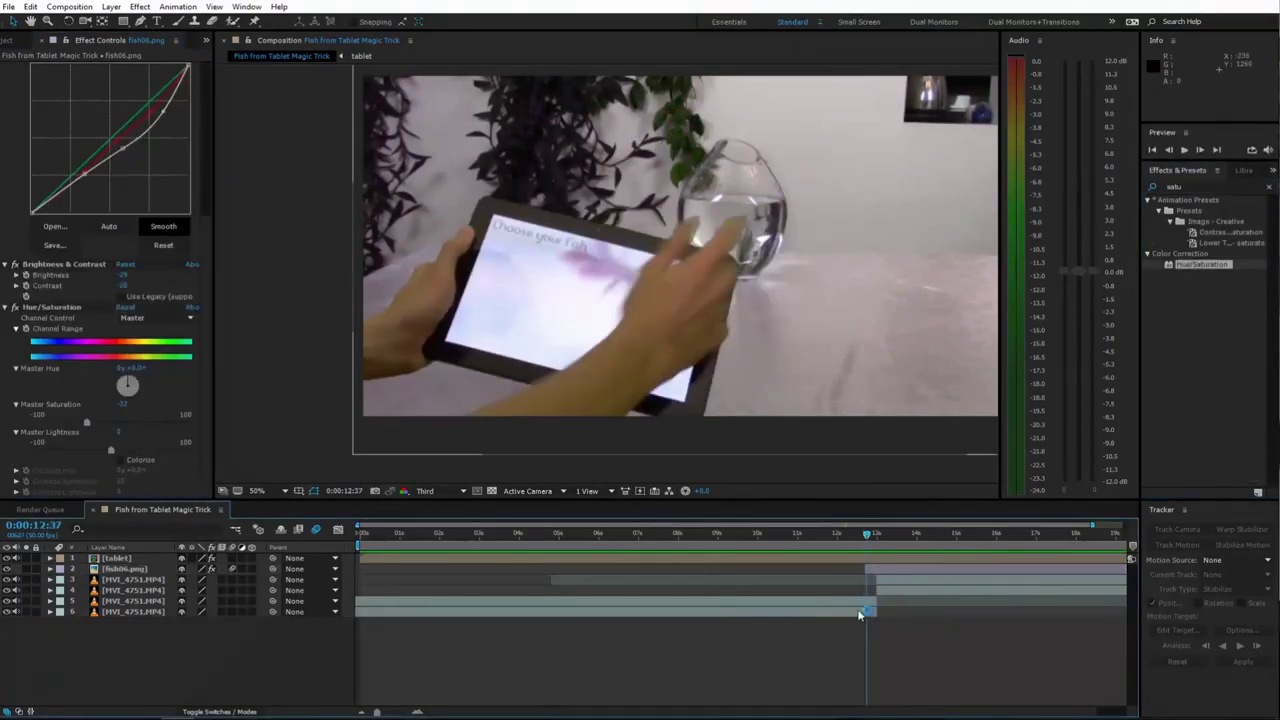
- Pre-compose the fish and background layers into a BG pre-comp
left_click(884, 572)
right_click(917, 438)
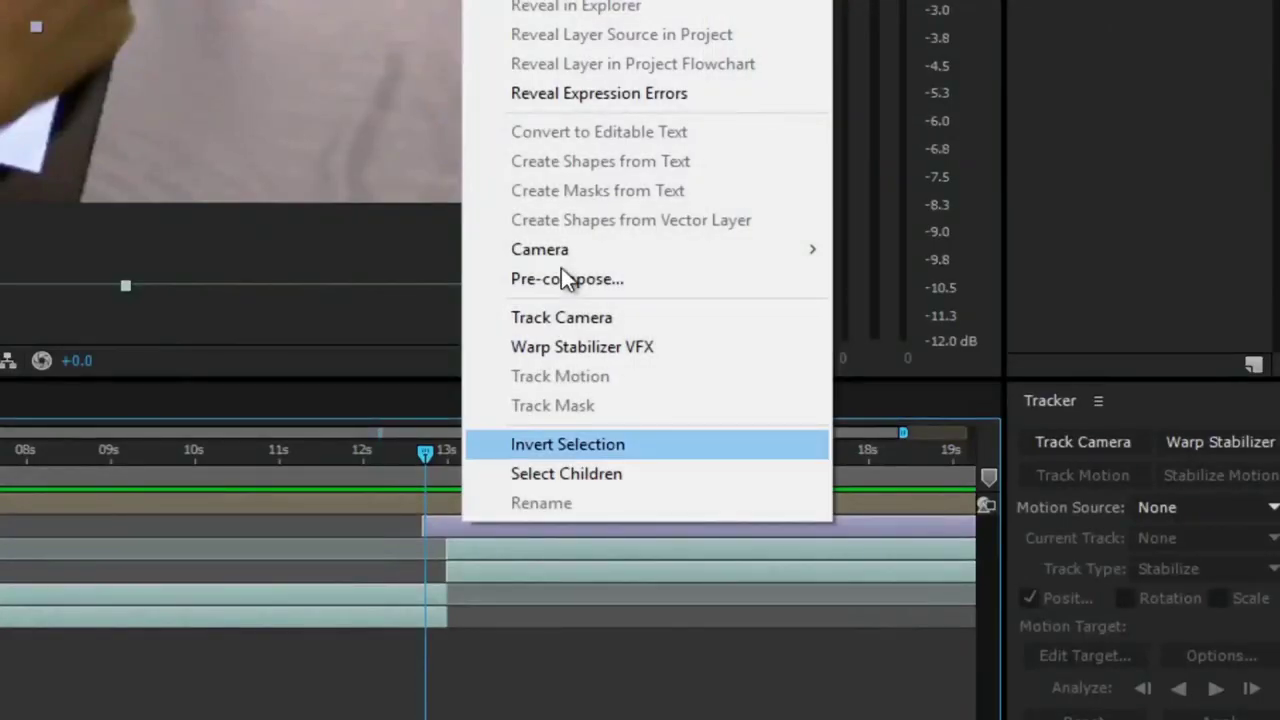
left_click(930, 450)
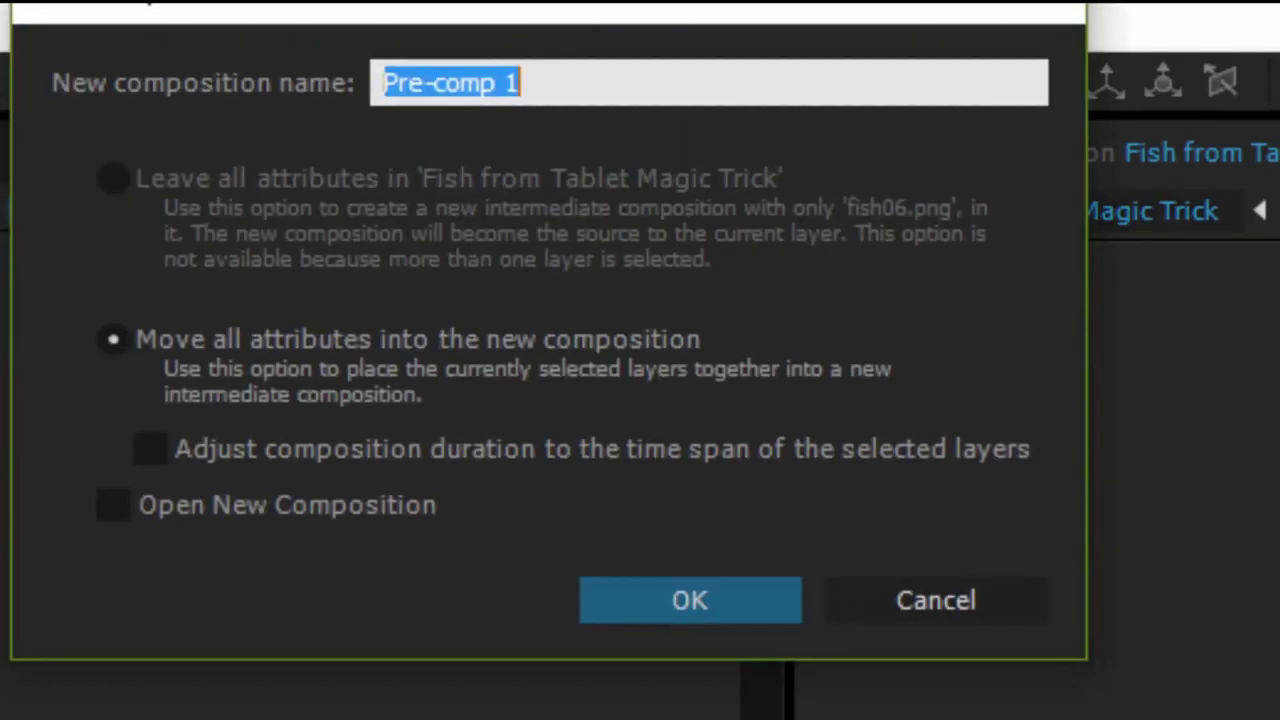
key("Return")
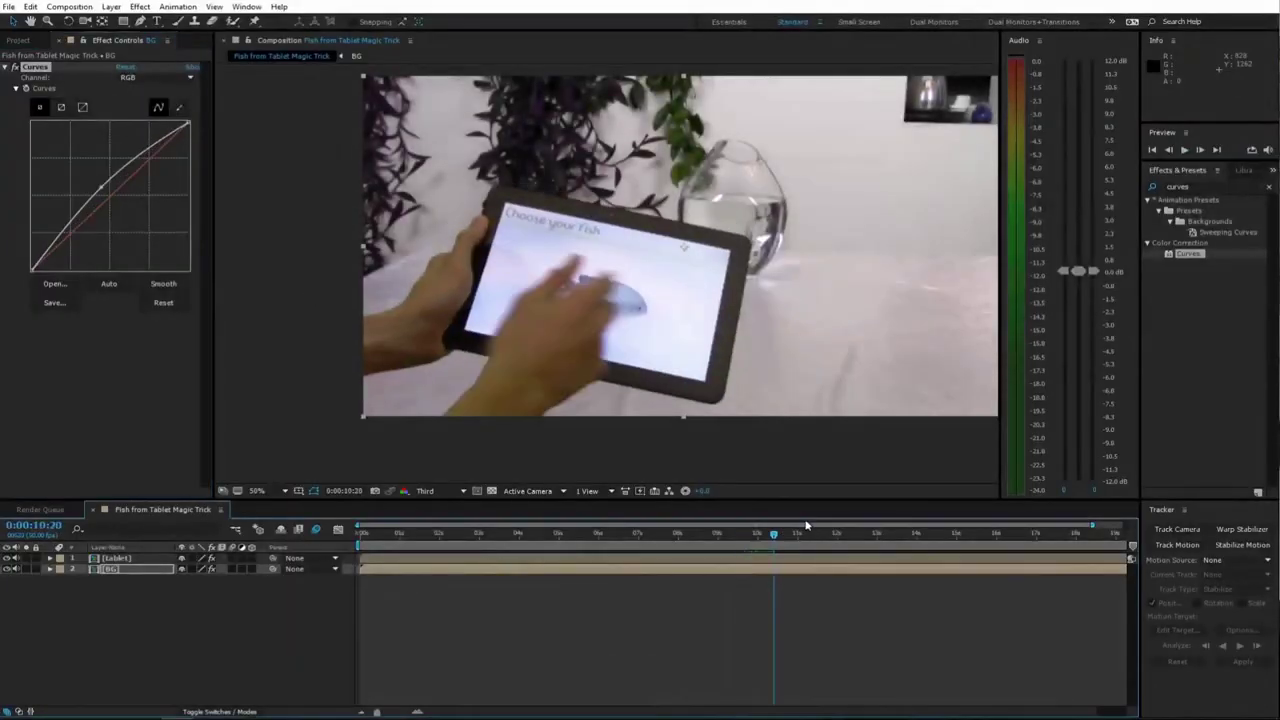
- Apply Lumetri Color to the BG pre-comp and open its Vignette settings
left_click(1158, 111)
left_click_drag(1200, 210, 140, 340)
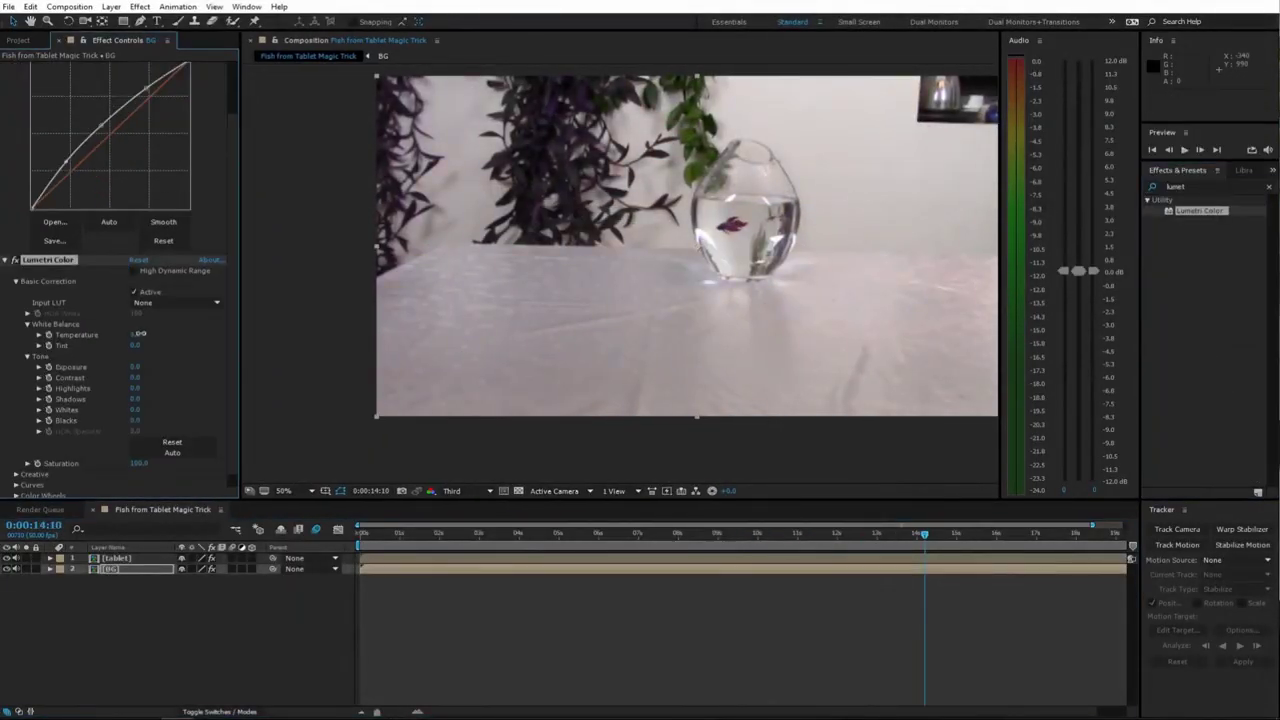
left_click(45, 375)
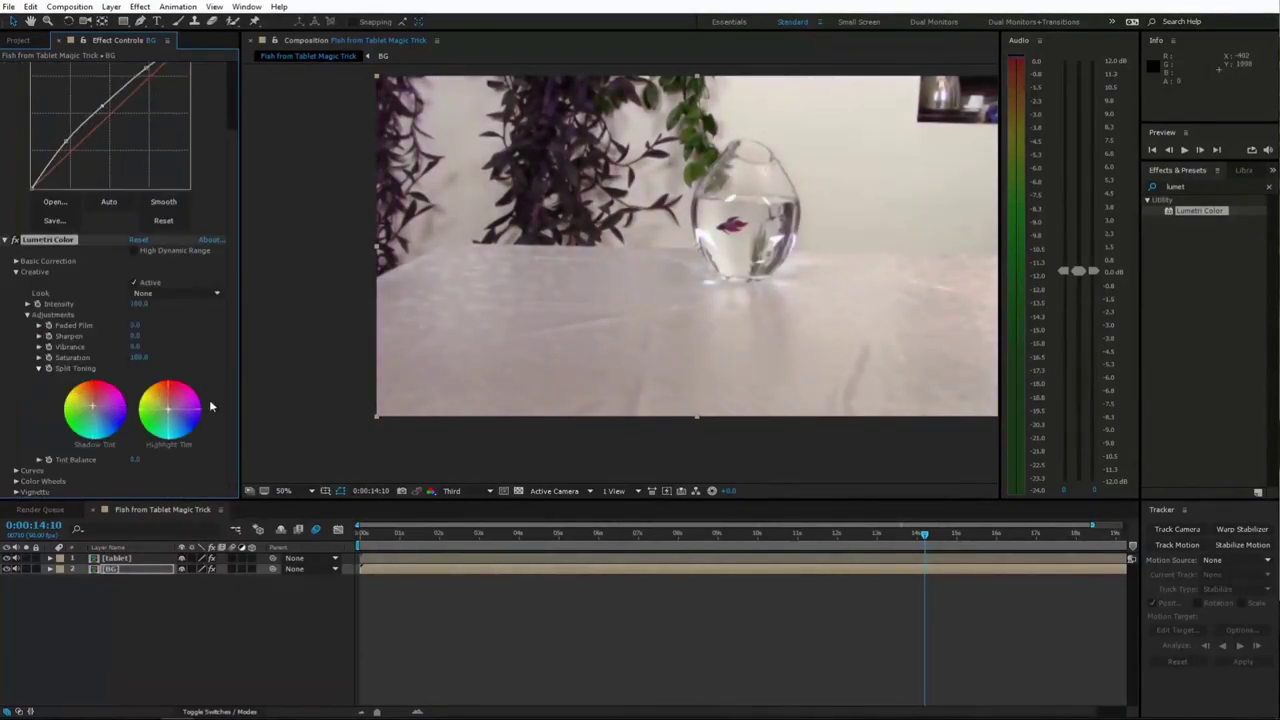
left_click(20, 375)
left_click(16, 386)
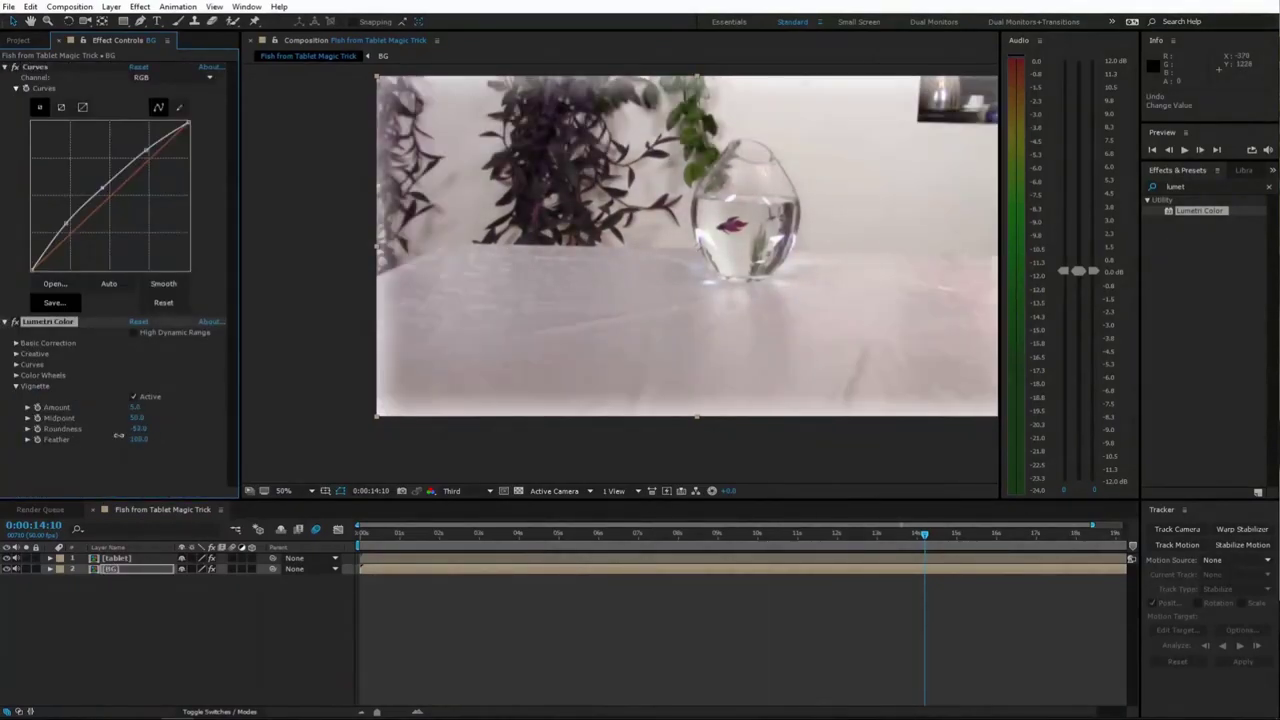